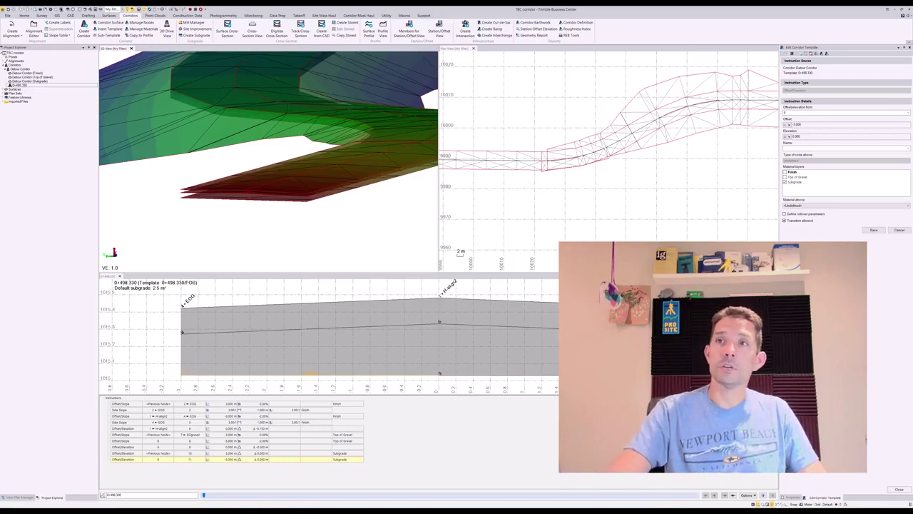
{"action": "scroll", "coordinate": [316, 149], "scroll_direction": "down", "scroll_amount": 3}
{"action": "middle_click_drag", "start_coordinate": [326, 134], "coordinate": [293, 150]}
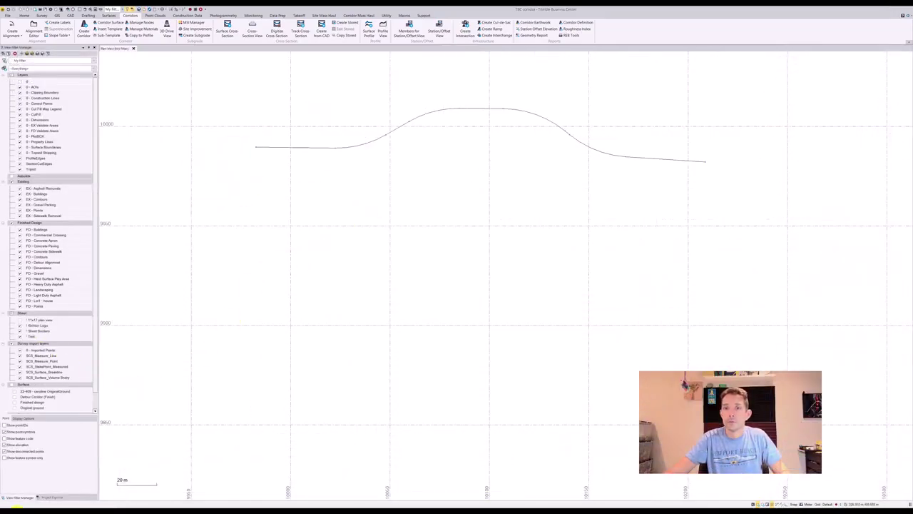
Add two material layers named Top of Gravel and Subgrade to the Detour Corridor
{"action": "left_click", "coordinate": [43, 498]}
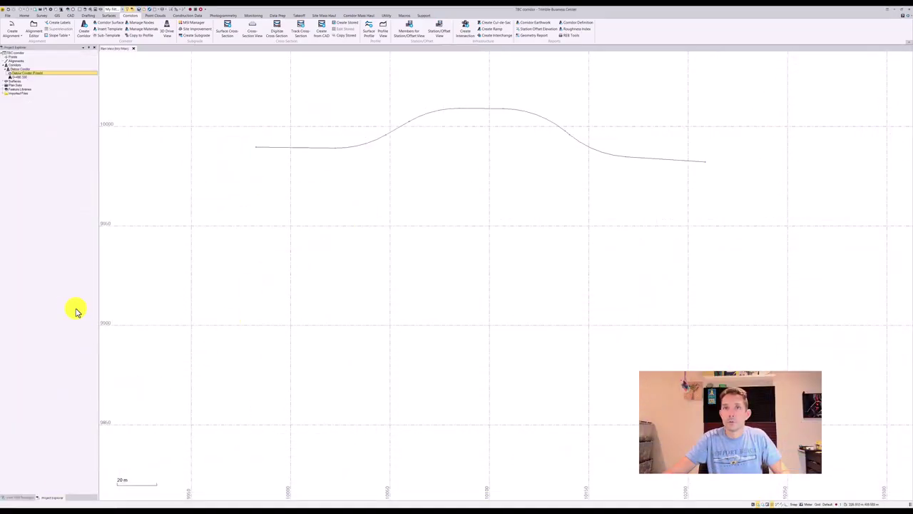
{"action": "right_click", "coordinate": [20, 75]}
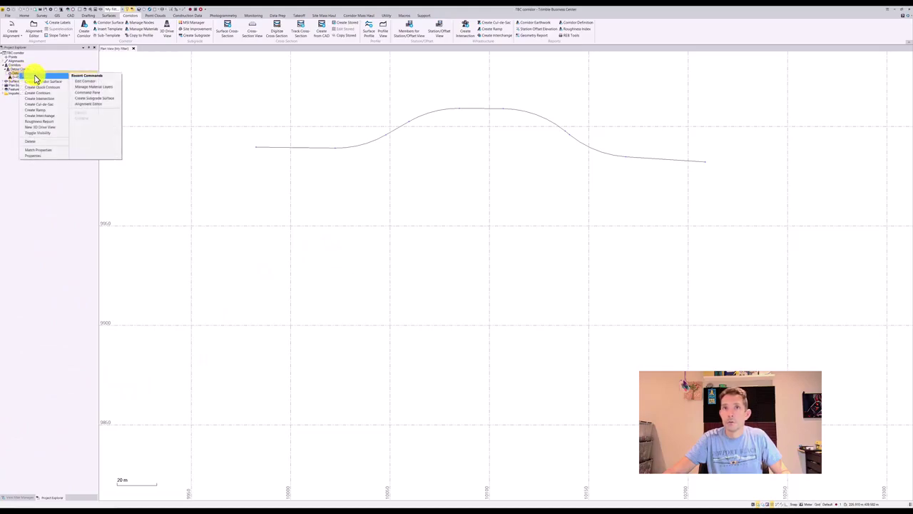
{"action": "left_click", "coordinate": [32, 74]}
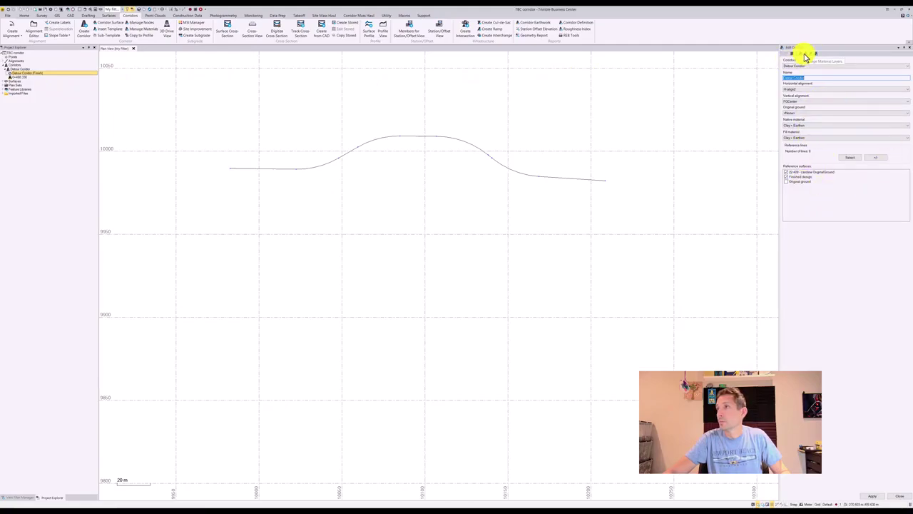
{"action": "left_click", "coordinate": [805, 57]}
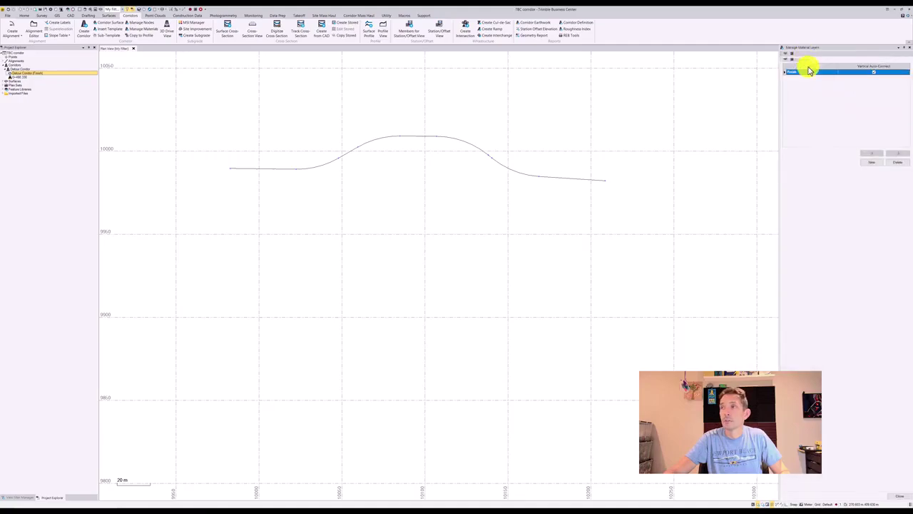
{"action": "left_click", "coordinate": [800, 72]}
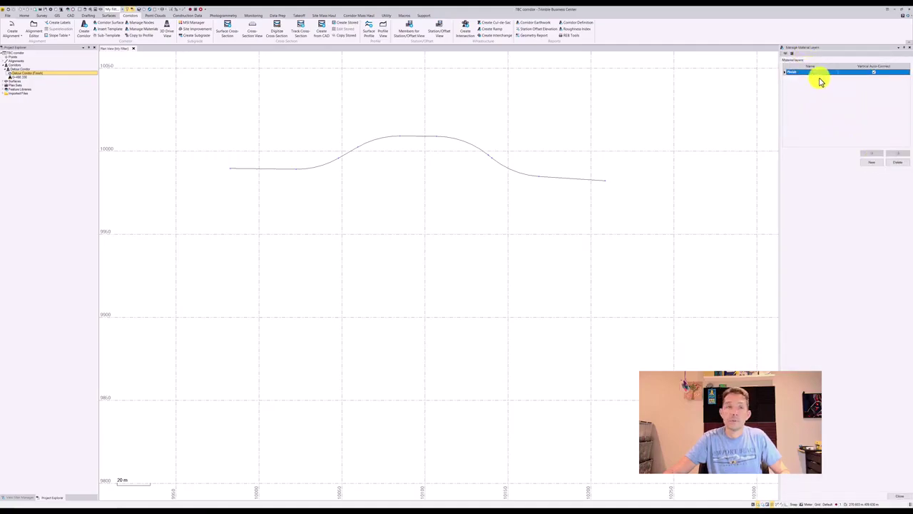
{"action": "left_click", "coordinate": [872, 162]}
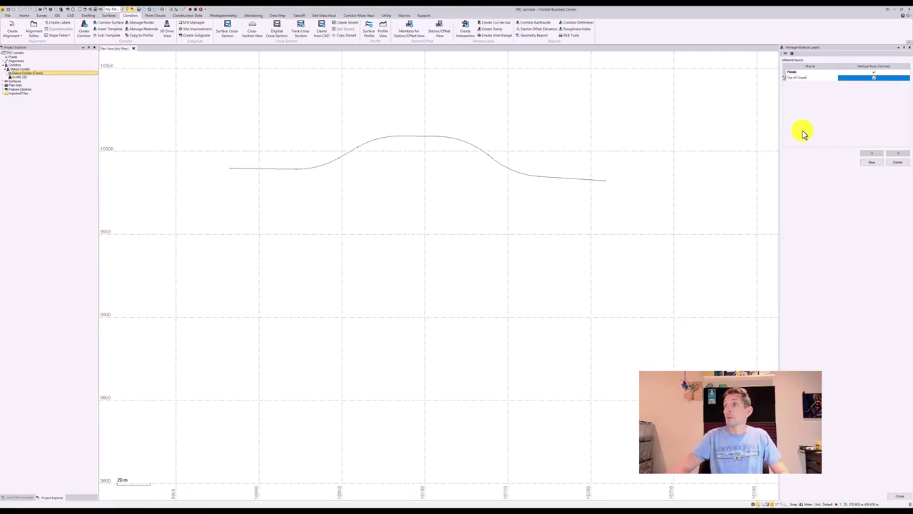
{"action": "left_click", "coordinate": [872, 162]}
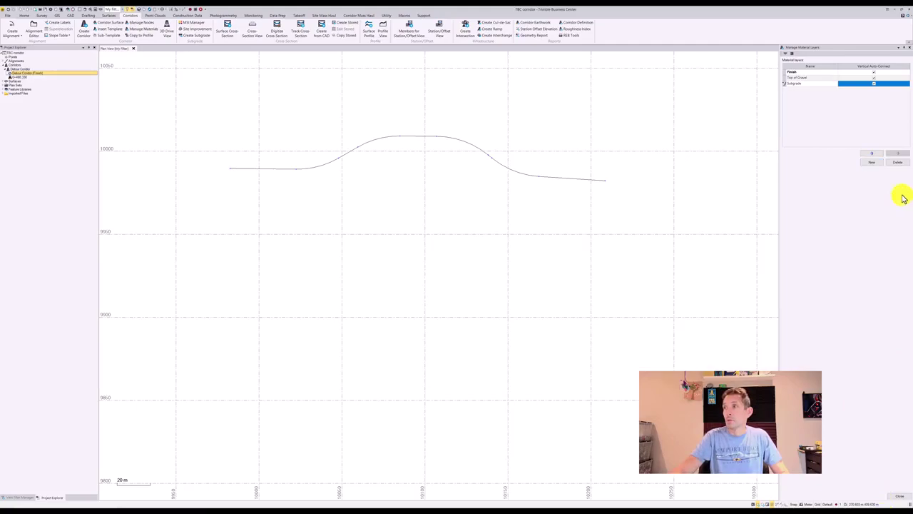
{"action": "left_click", "coordinate": [899, 495]}
Edit template 0+498.330 to add an Offset/Elevation instruction from H-align2 with 0 m offset, -0.150 m elevation and no material layer
{"action": "right_click", "coordinate": [14, 77]}
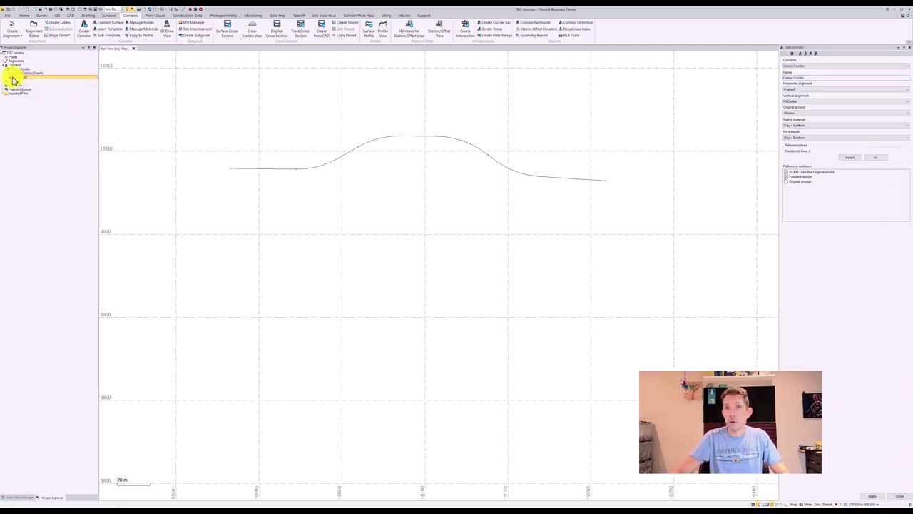
{"action": "left_click", "coordinate": [20, 81]}
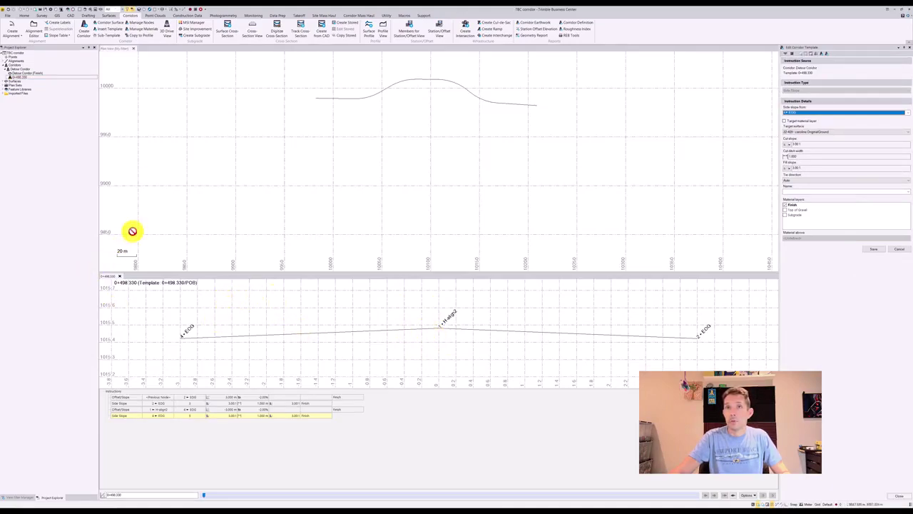
{"action": "left_click", "coordinate": [814, 55]}
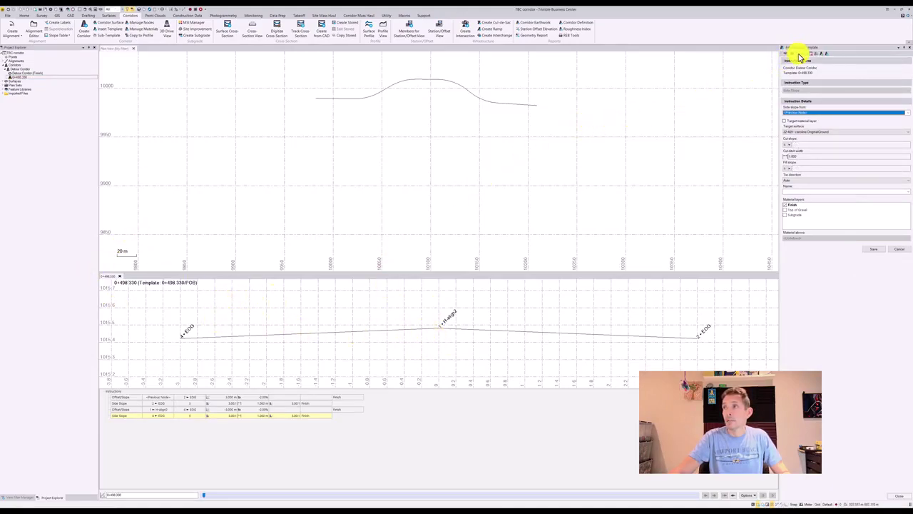
{"action": "left_click", "coordinate": [815, 91]}
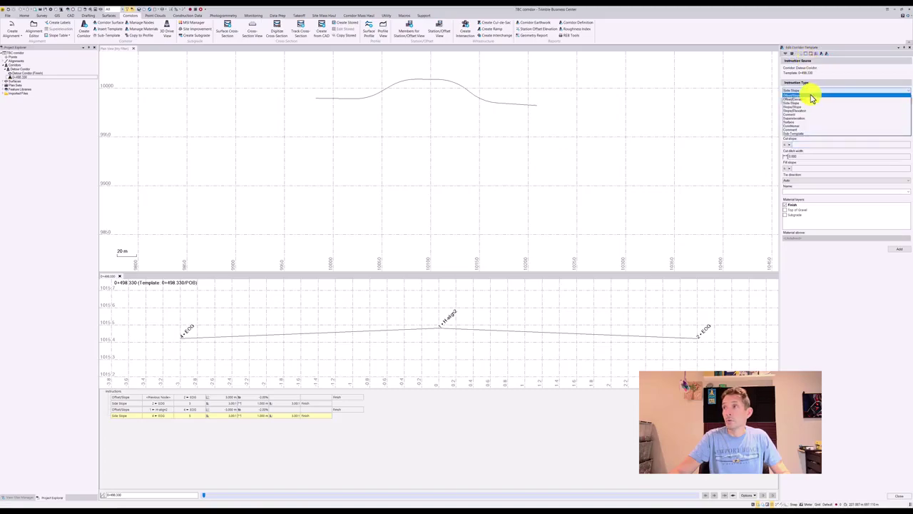
{"action": "left_click", "coordinate": [808, 99]}
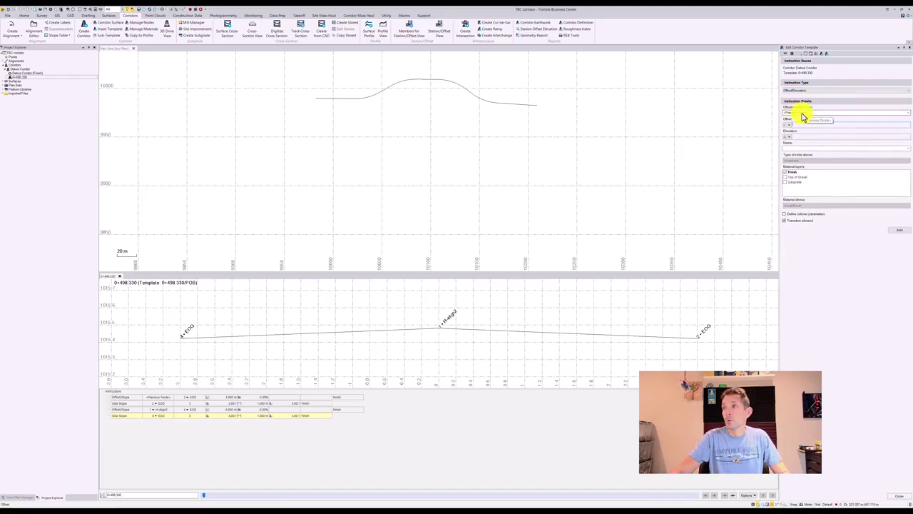
{"action": "left_click", "coordinate": [804, 117]}
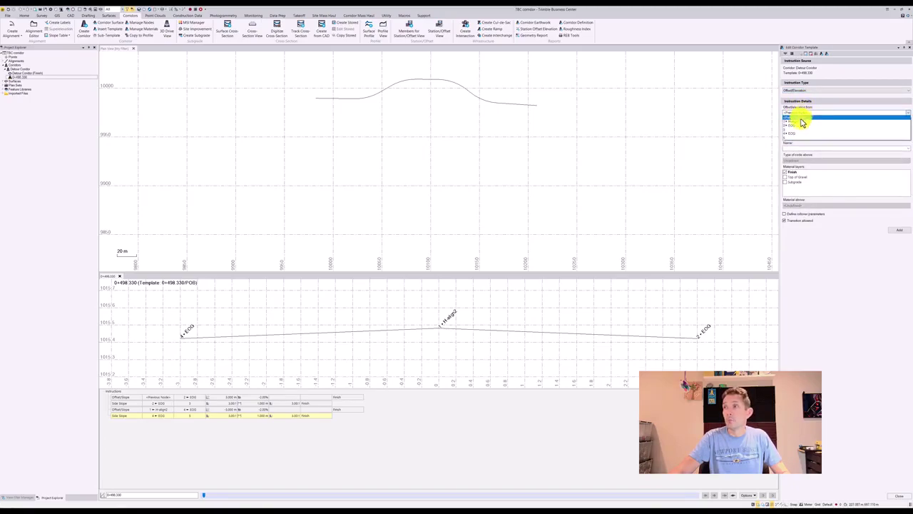
{"action": "left_click", "coordinate": [801, 124]}
{"action": "left_click", "coordinate": [801, 124]}
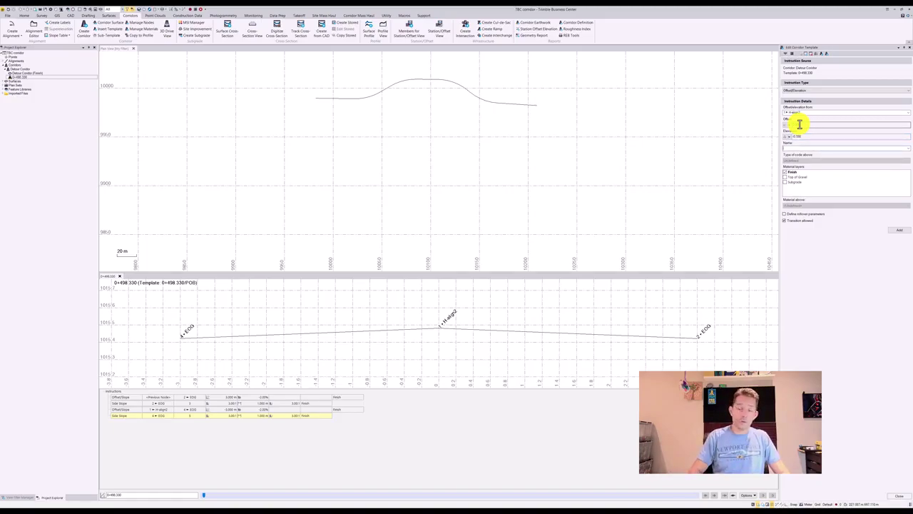
{"action": "left_click", "coordinate": [784, 172]}
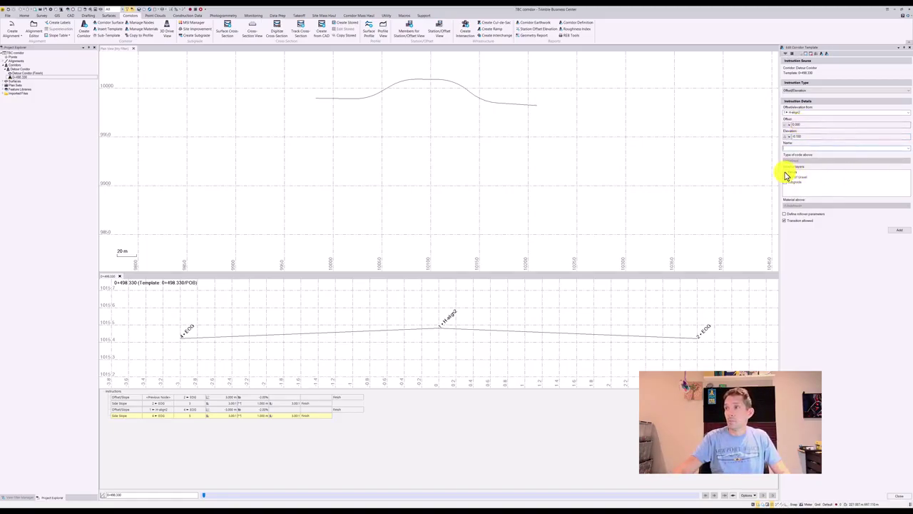
{"action": "left_click", "coordinate": [900, 230]}
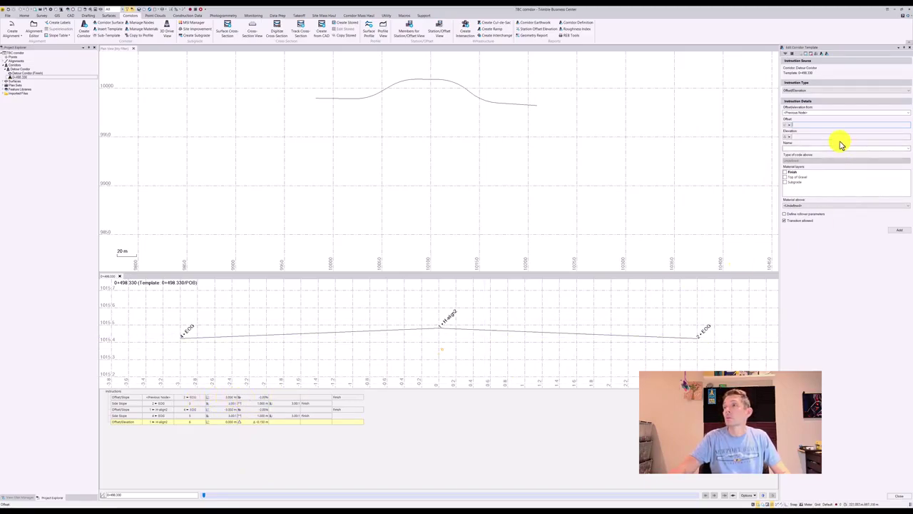
Try to add an Offset/Elevation instruction named EOgravel on the Top of Gravel layer with a 3 m offset and -2% elevation
{"action": "type", "text": "3"}
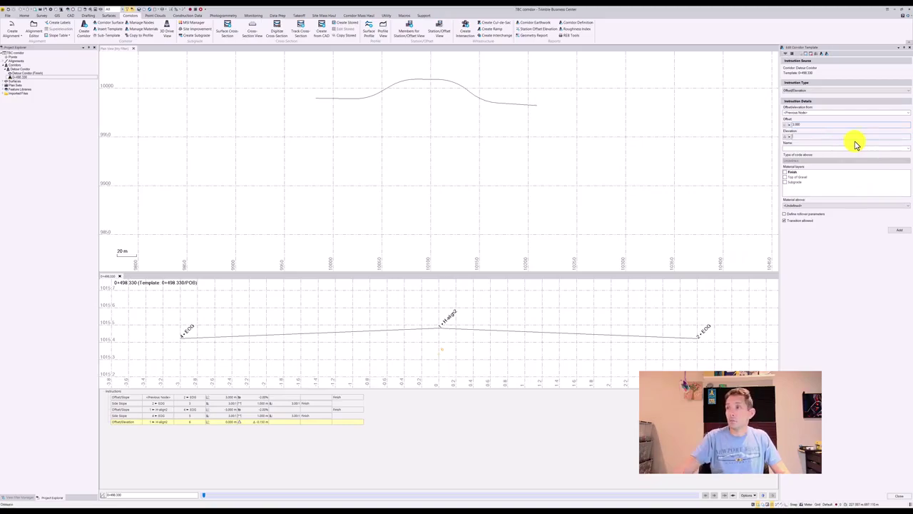
{"action": "left_click", "coordinate": [790, 140]}
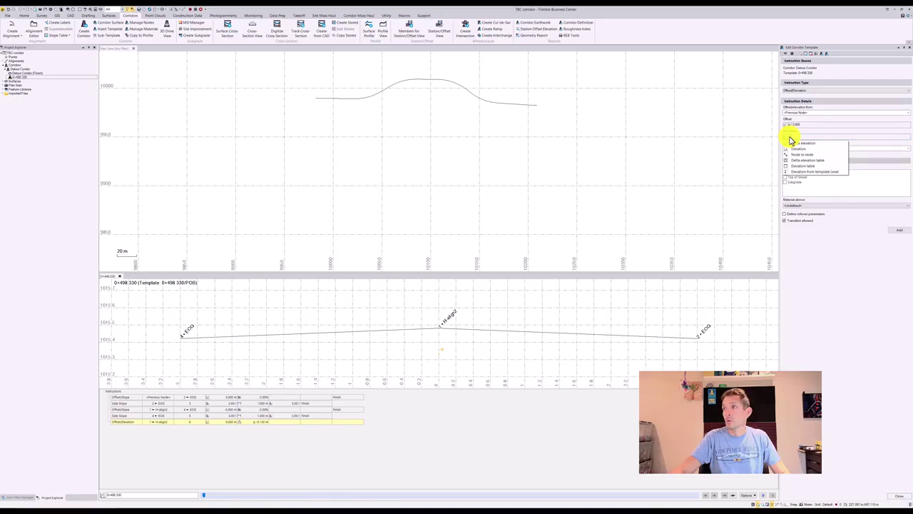
{"action": "left_click", "coordinate": [791, 142]}
{"action": "left_click", "coordinate": [814, 138]}
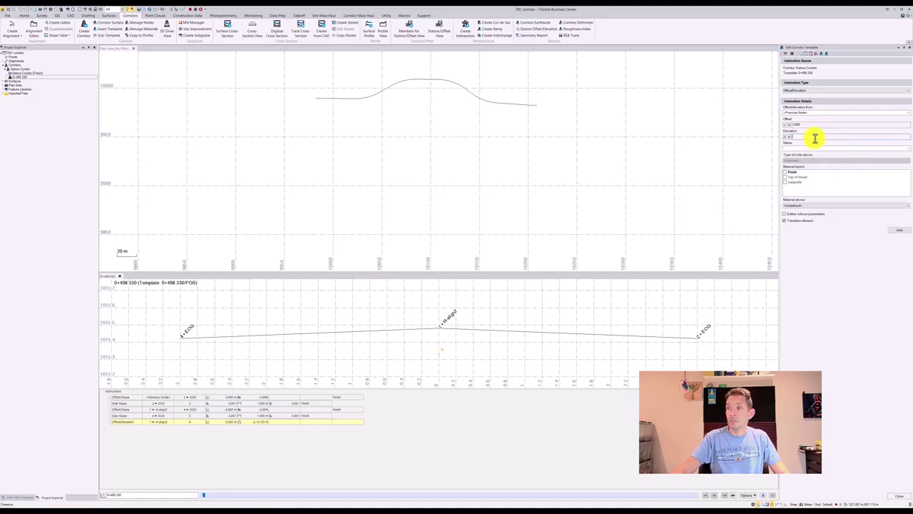
{"action": "type", "text": "-.3"}
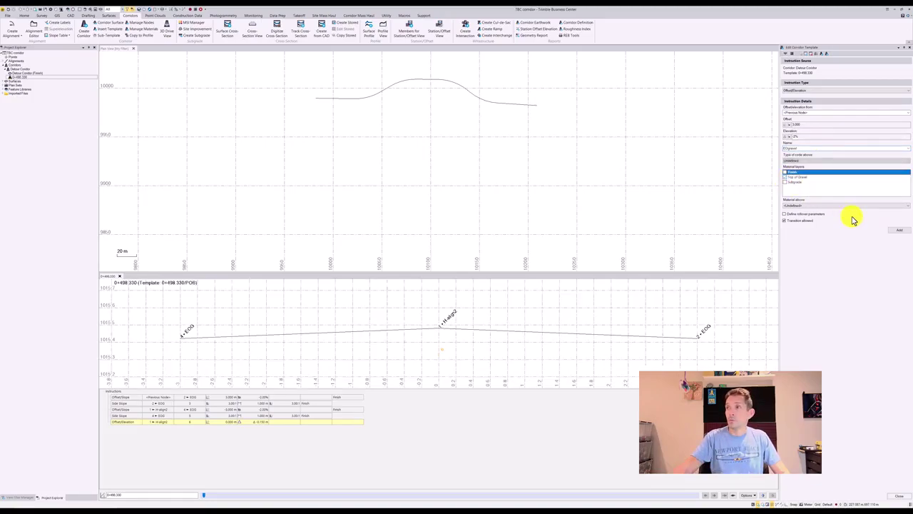
{"action": "left_click", "coordinate": [898, 232]}
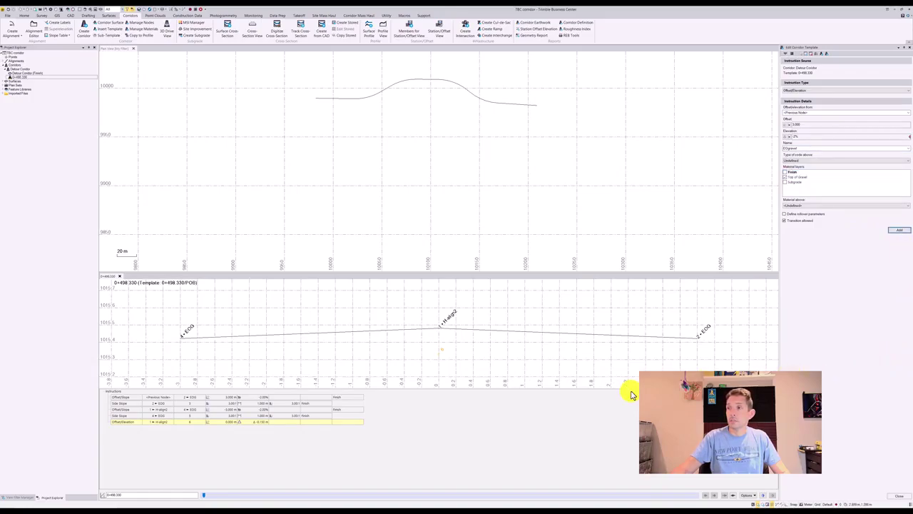
{"action": "left_click", "coordinate": [788, 136]}
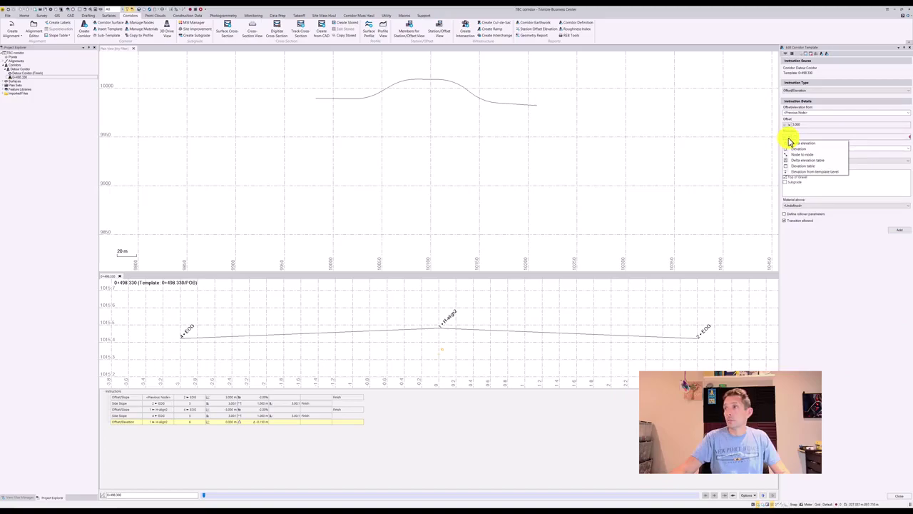
Add an Offset/Slope instruction from the previous node with 3 m offset and -2% slope, named EOgravel, on the Top of Gravel layer
{"action": "left_click", "coordinate": [805, 92]}
{"action": "left_click", "coordinate": [806, 92]}
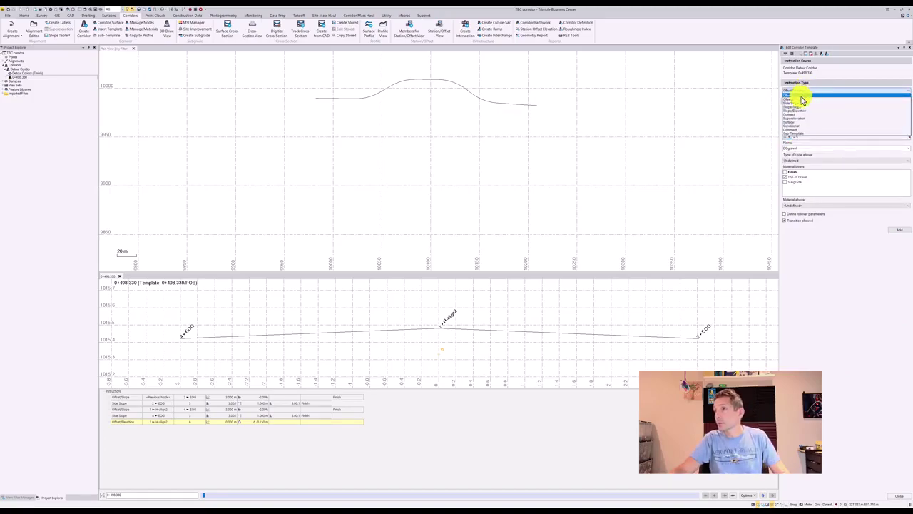
{"action": "left_click", "coordinate": [801, 98]}
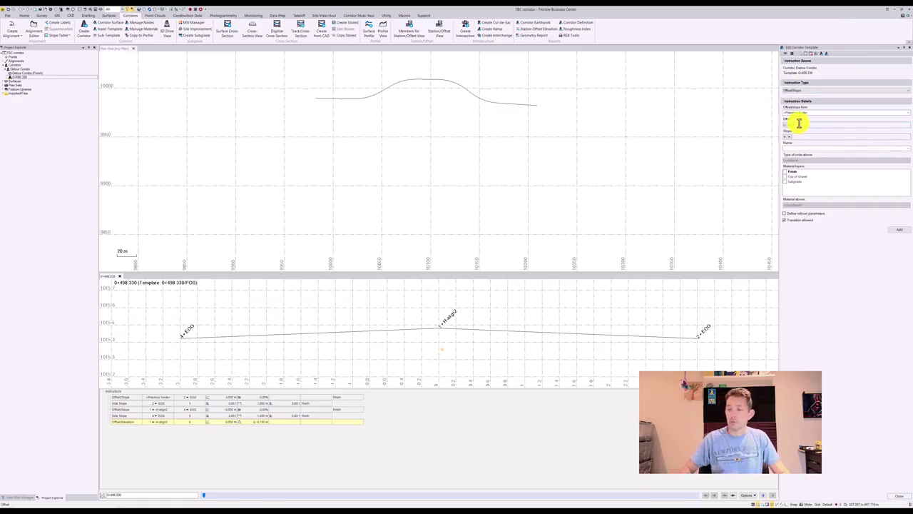
{"action": "left_click", "coordinate": [799, 124]}
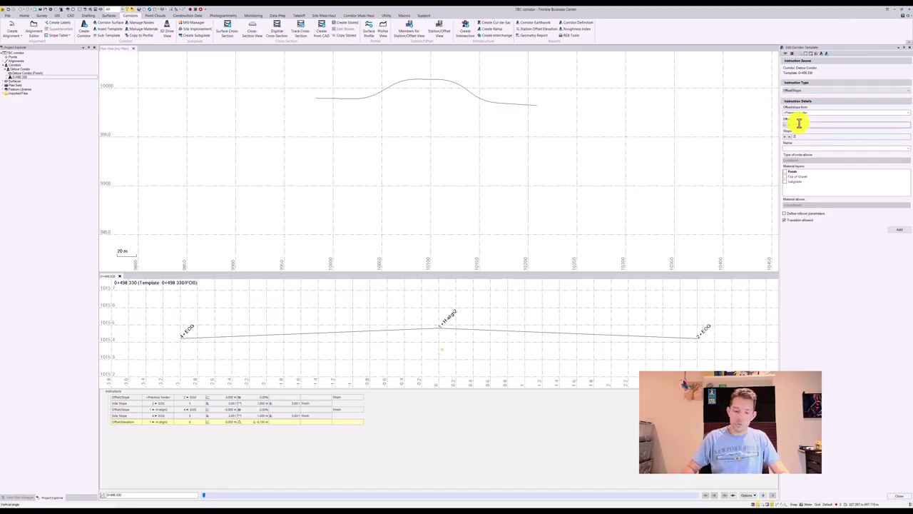
{"action": "type", "text": "EOgravel"}
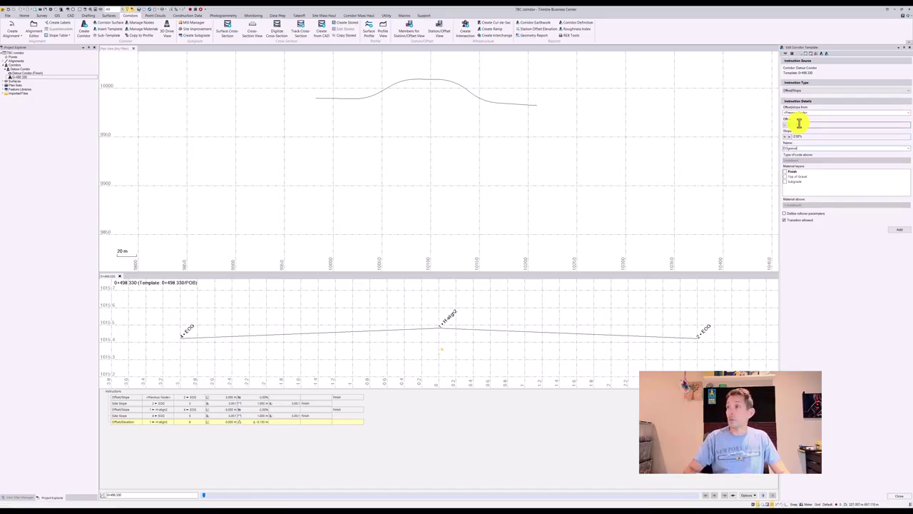
{"action": "left_click", "coordinate": [790, 173]}
{"action": "left_click", "coordinate": [785, 177]}
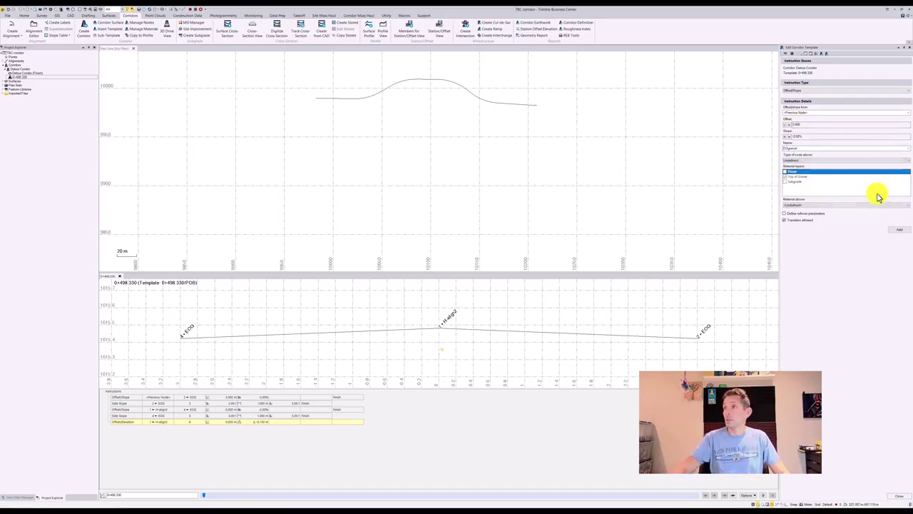
{"action": "left_click", "coordinate": [904, 229]}
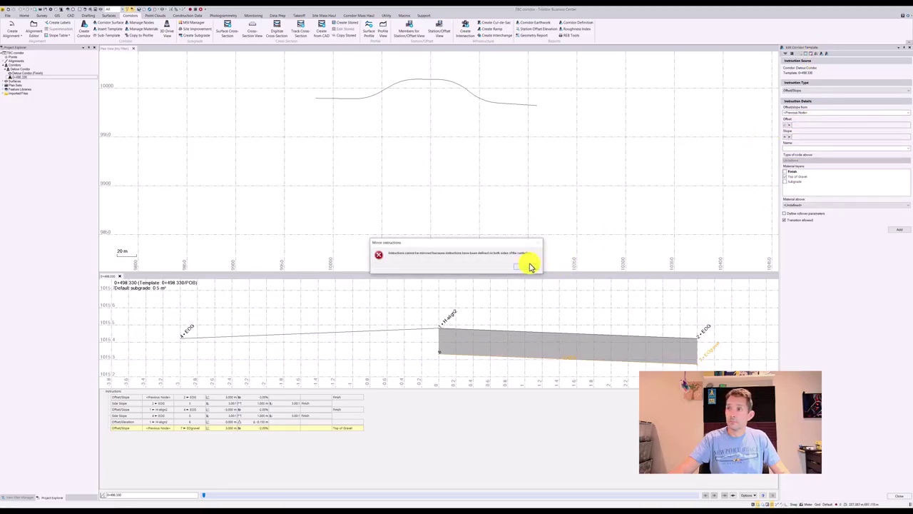
Try to mirror the EOgravel instruction to the other side of the centerline
{"action": "left_click", "coordinate": [525, 266]}
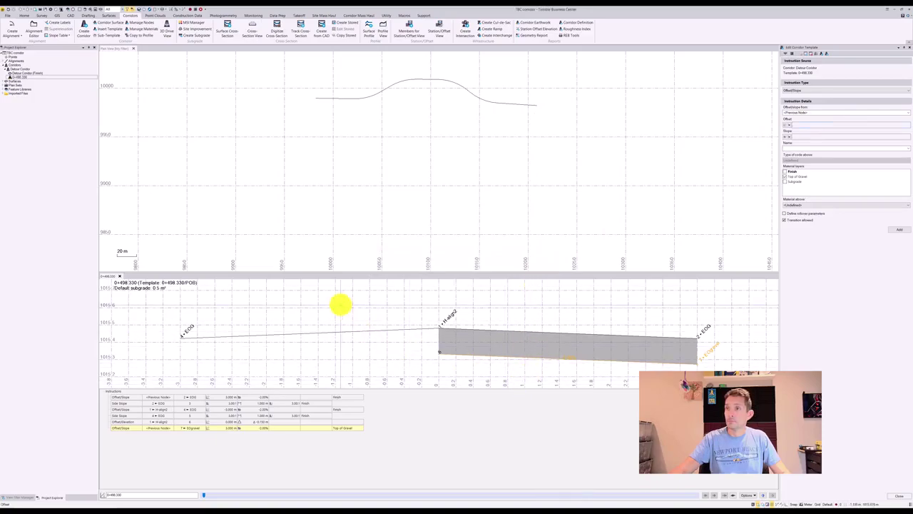
{"action": "left_click", "coordinate": [209, 429]}
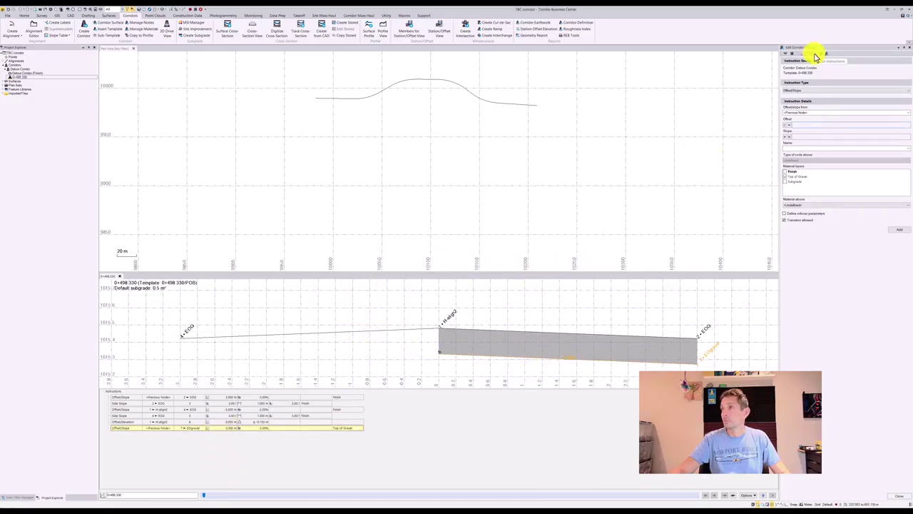
{"action": "left_click", "coordinate": [813, 56]}
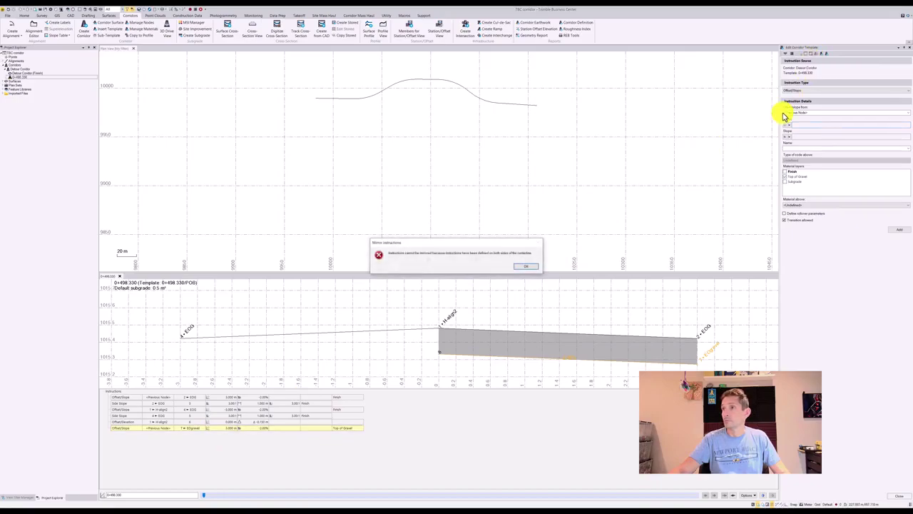
{"action": "left_click", "coordinate": [532, 267]}
Add an Offset/Slope instruction from node 6 with -3 m offset and -2% slope on the Top of Gravel layer
{"action": "left_click", "coordinate": [805, 113]}
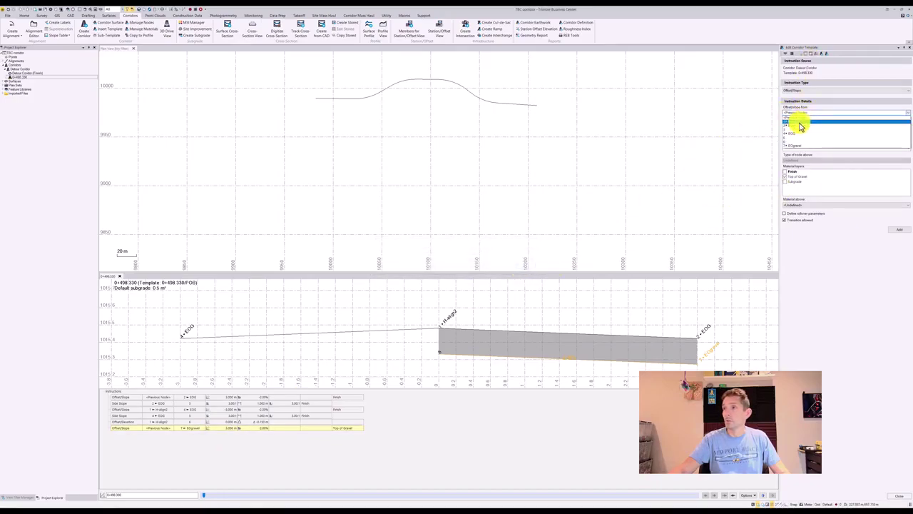
{"action": "left_click", "coordinate": [798, 140]}
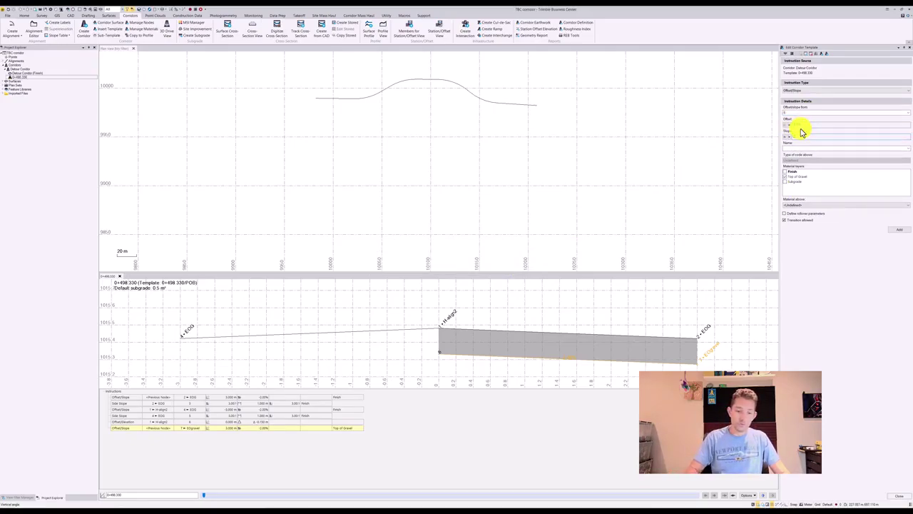
{"action": "left_click", "coordinate": [899, 229]}
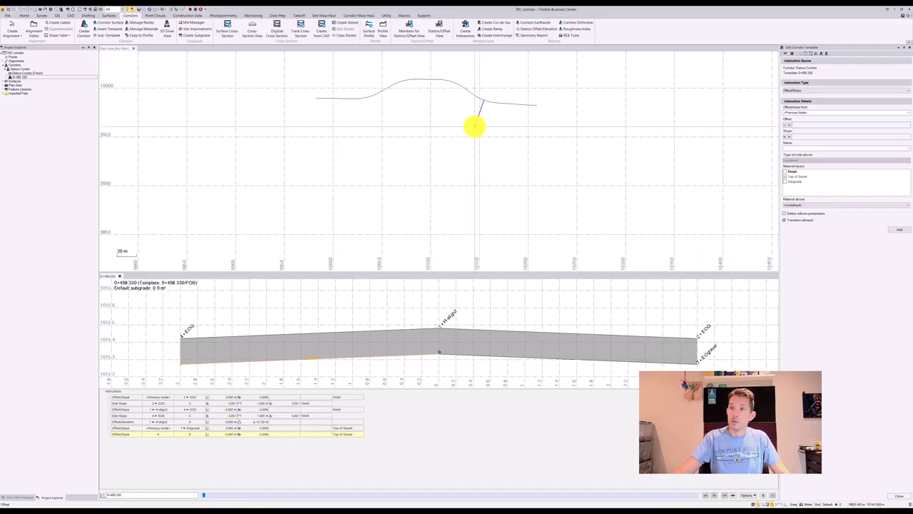
Add an Offset/Elevation instruction from the previous node with 0 m offset and -0.300 m elevation, with no material layer assigned
{"action": "scroll", "coordinate": [475, 126], "scroll_direction": "down", "scroll_amount": 2}
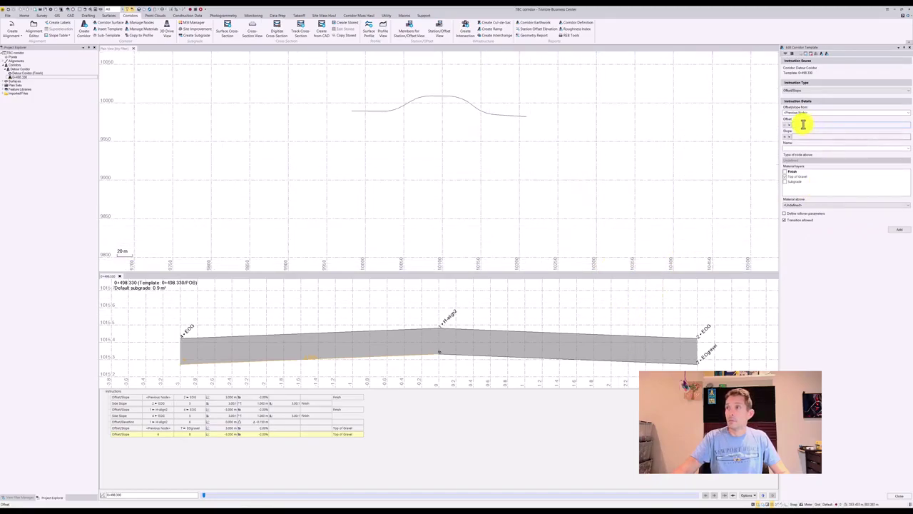
{"action": "scroll", "coordinate": [460, 322], "scroll_direction": "down", "scroll_amount": 3}
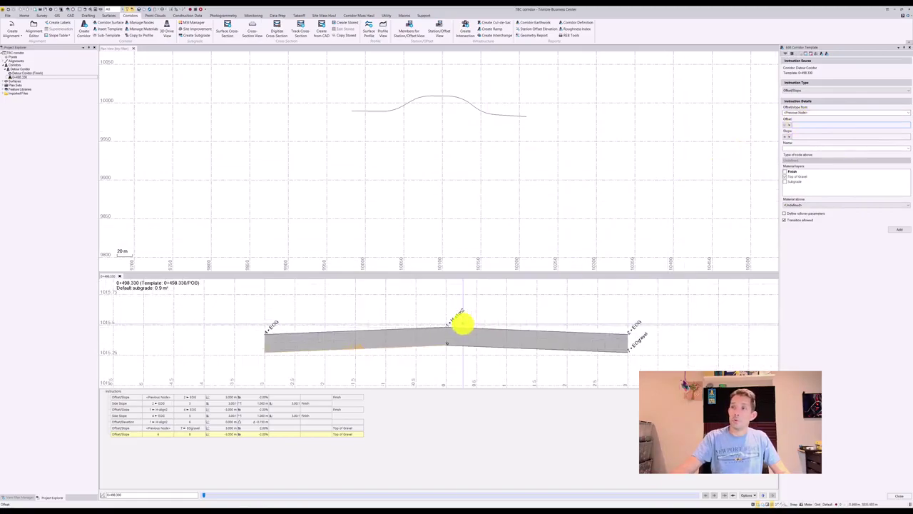
{"action": "middle_click_drag", "start_coordinate": [453, 302], "coordinate": [452, 296]}
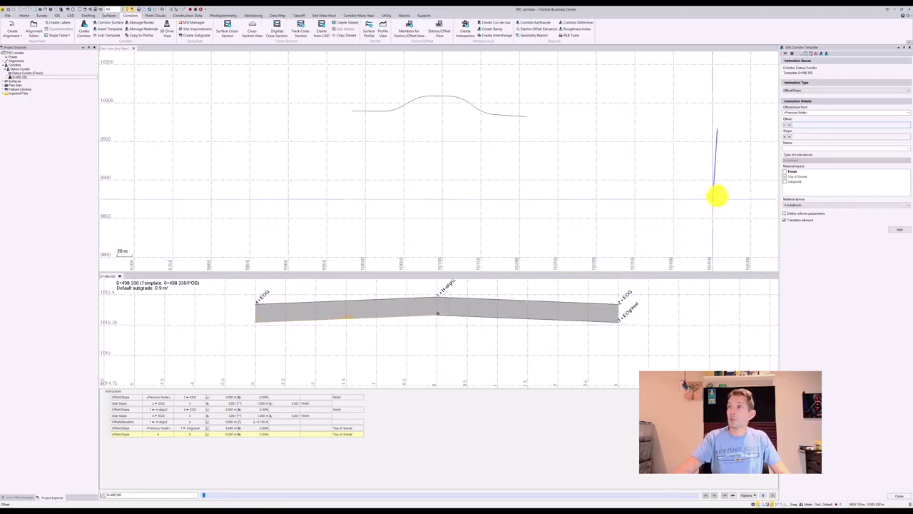
{"action": "left_click", "coordinate": [810, 114]}
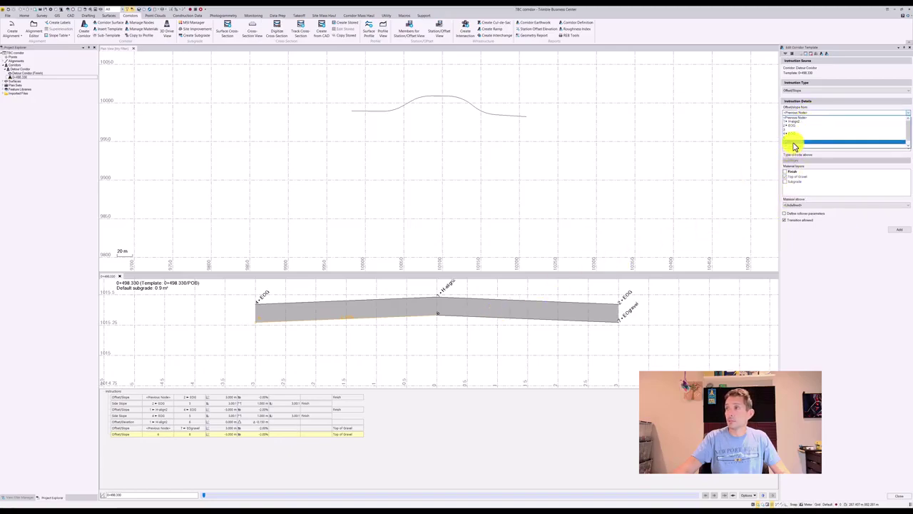
{"action": "left_click", "coordinate": [794, 146]}
{"action": "left_click", "coordinate": [806, 90]}
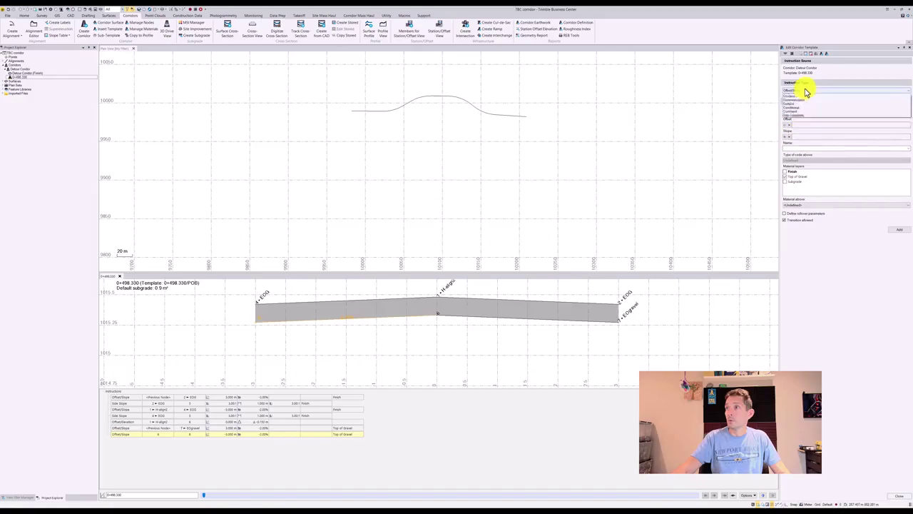
{"action": "left_click", "coordinate": [805, 100]}
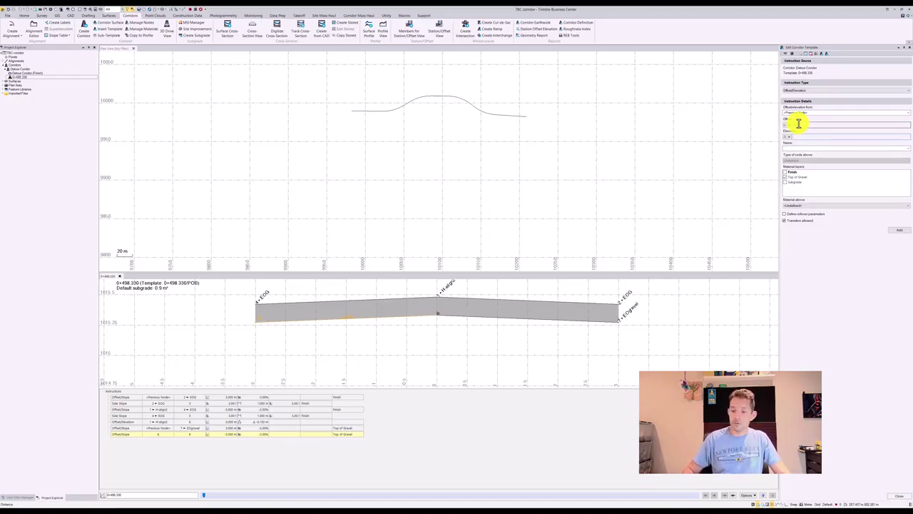
{"action": "right_click", "coordinate": [801, 123]}
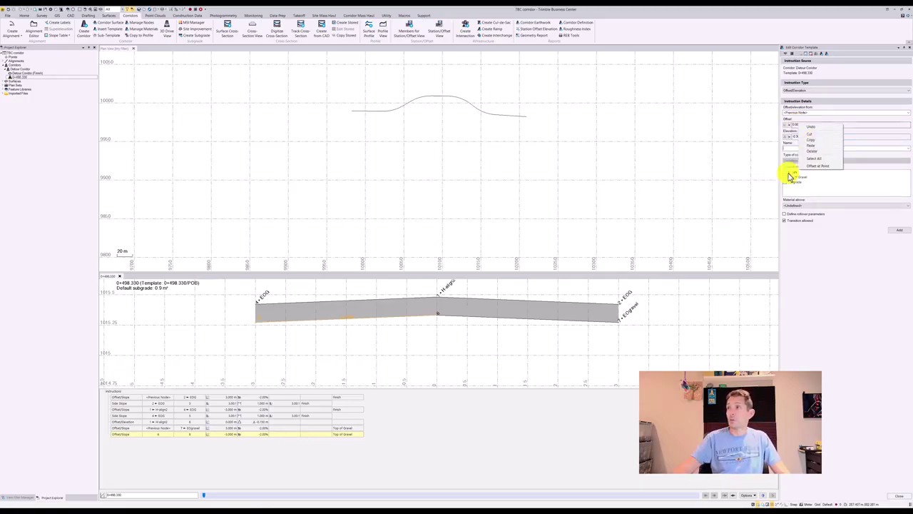
{"action": "left_click", "coordinate": [790, 183]}
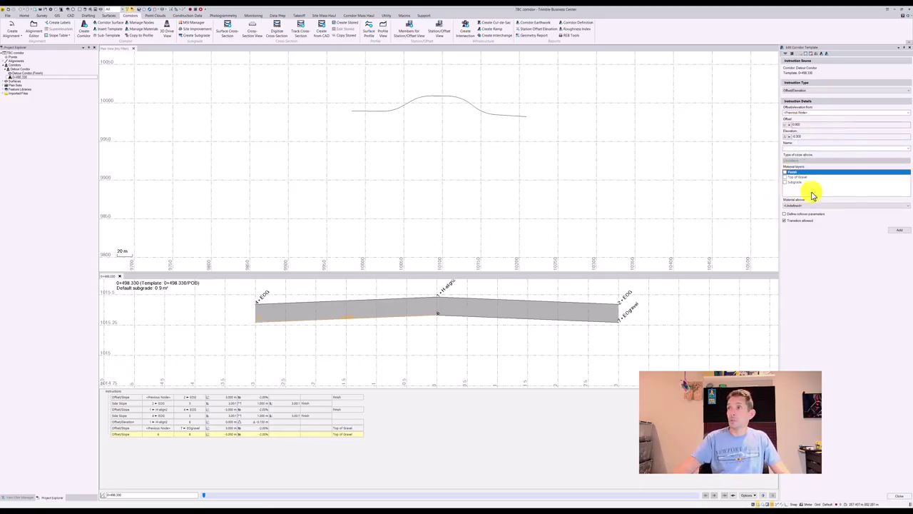
{"action": "left_click", "coordinate": [906, 229]}
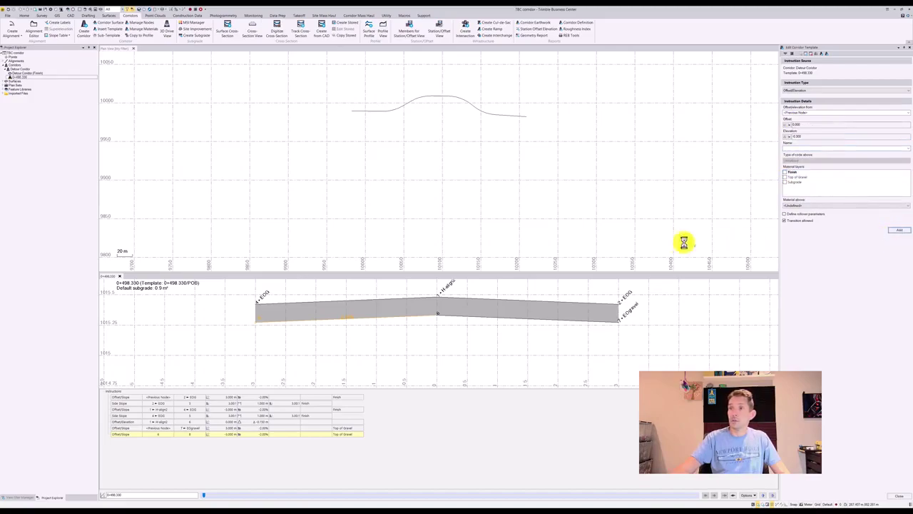
{"action": "left_click", "coordinate": [439, 337]}
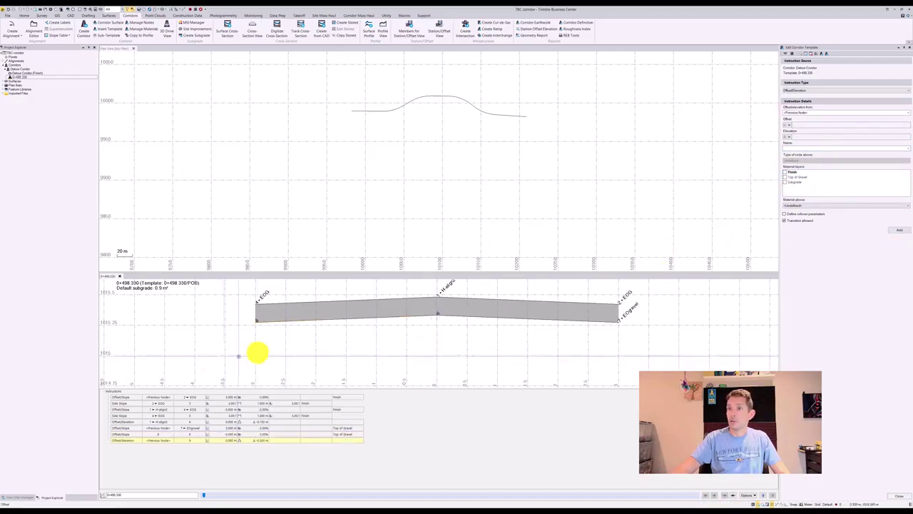
Change the last Offset/Elevation instruction to be referenced from node 6 instead of the previous node
{"action": "left_click", "coordinate": [201, 441]}
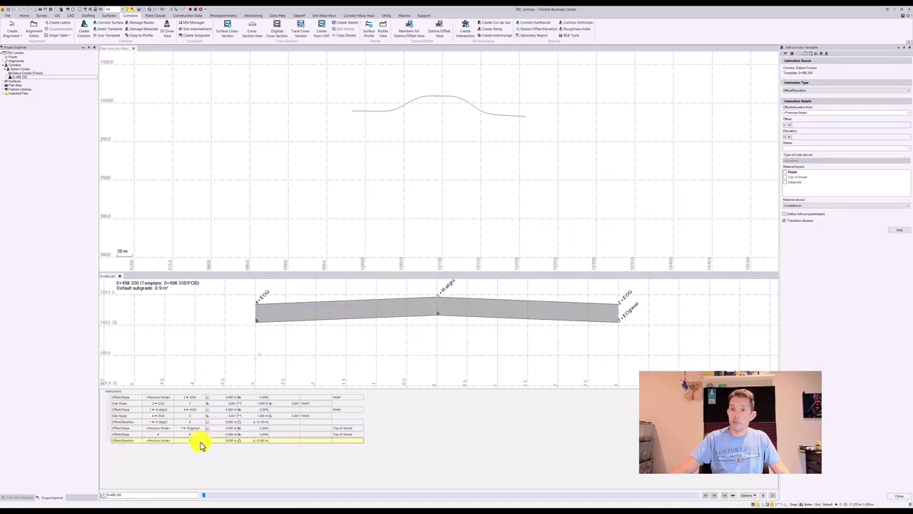
{"action": "left_click", "coordinate": [815, 114]}
{"action": "left_click", "coordinate": [805, 141]}
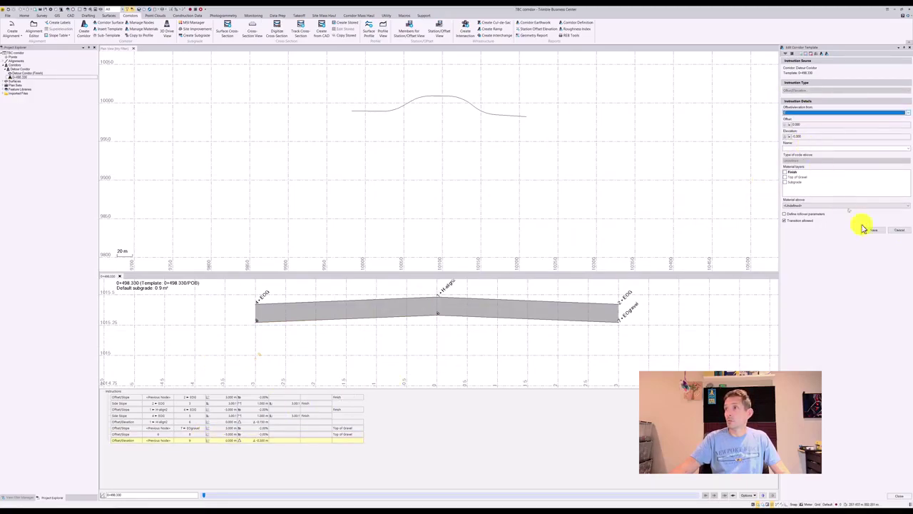
{"action": "left_click", "coordinate": [874, 230]}
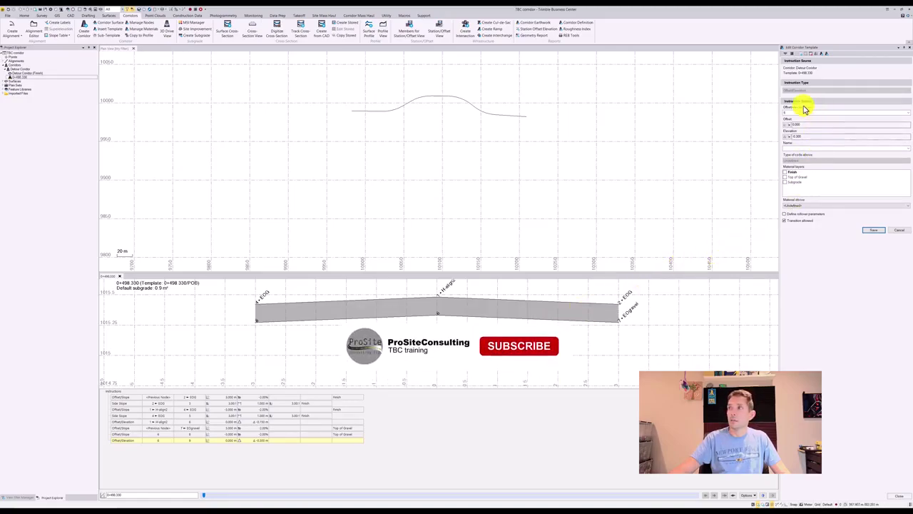
Add an Offset/Elevation instruction from the previous node with 3 m offset and 0 m elevation on the Subgrade layer
{"action": "left_click", "coordinate": [801, 55]}
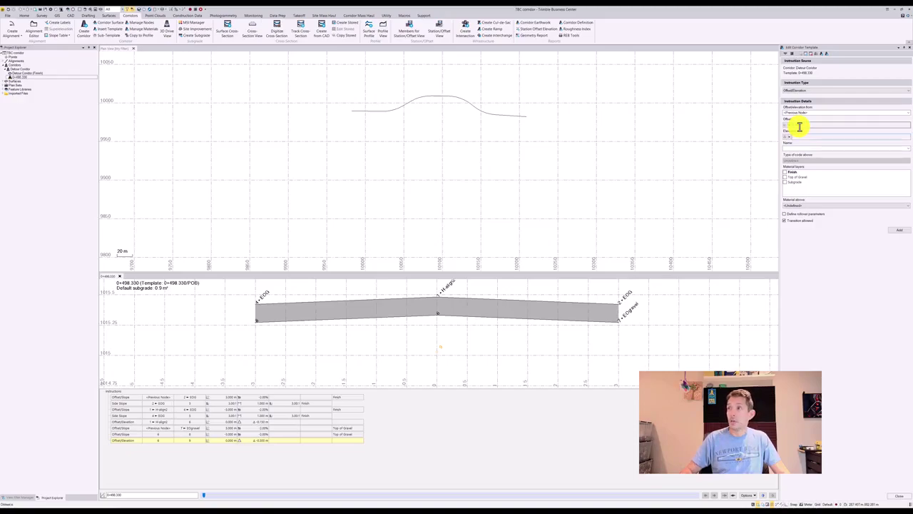
{"action": "left_click", "coordinate": [800, 126]}
{"action": "type", "text": "1"}
{"action": "key", "text": "Tab"}
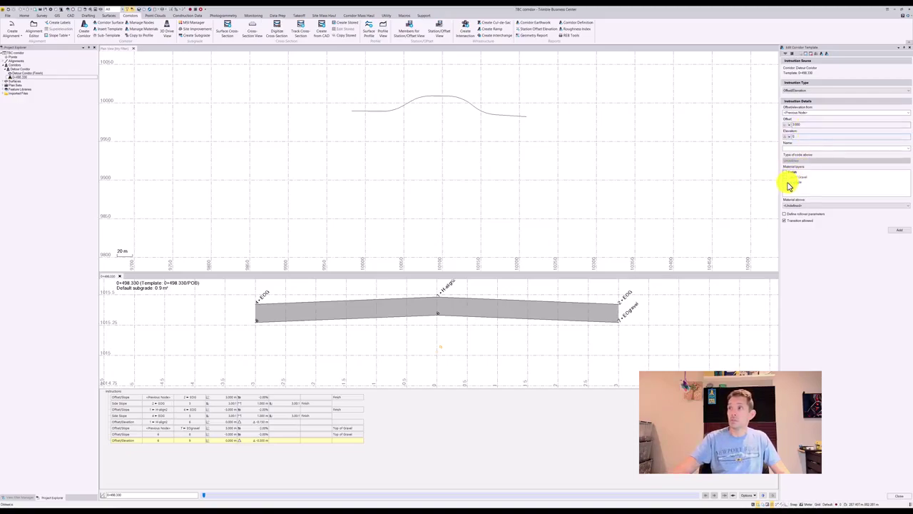
{"action": "left_click", "coordinate": [790, 183]}
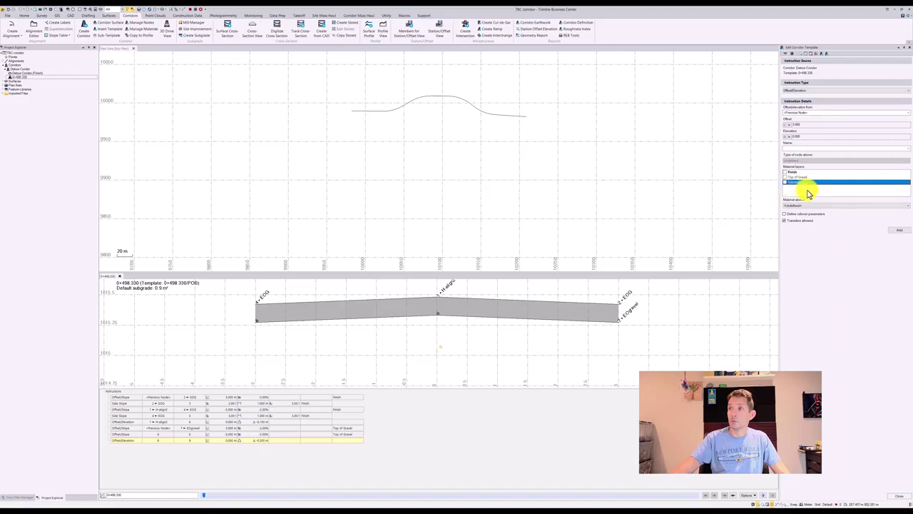
{"action": "left_click", "coordinate": [785, 182]}
{"action": "left_click", "coordinate": [899, 232]}
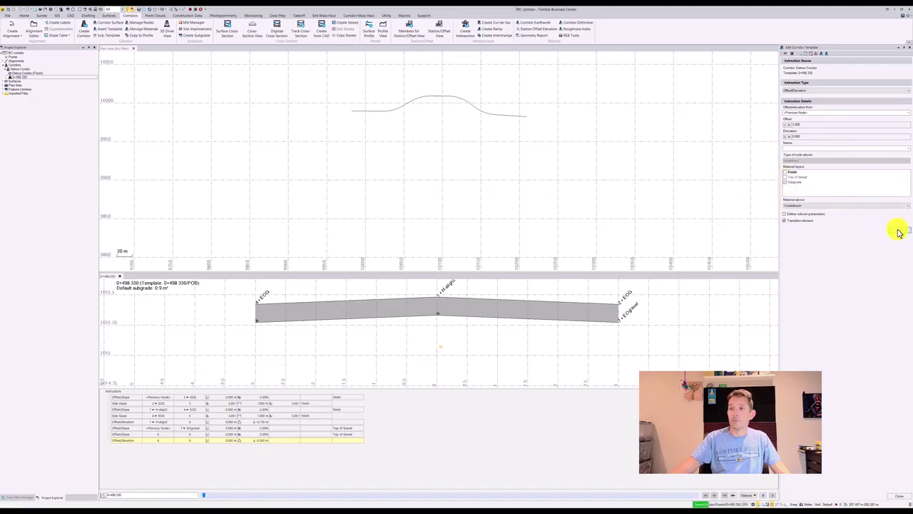
{"action": "left_click", "coordinate": [898, 231]}
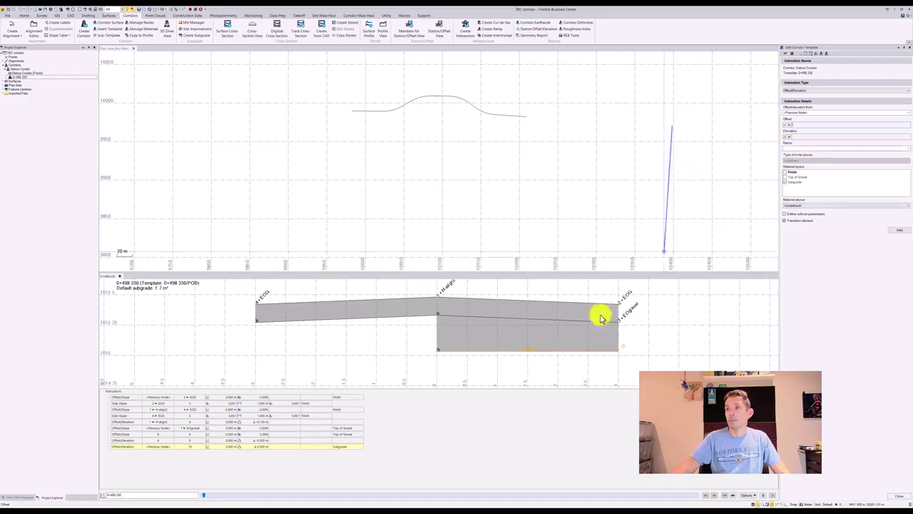
Add an Offset/Elevation instruction from node 9 with -3 m offset and 0 m elevation on the Subgrade layer
{"action": "left_click", "coordinate": [261, 447]}
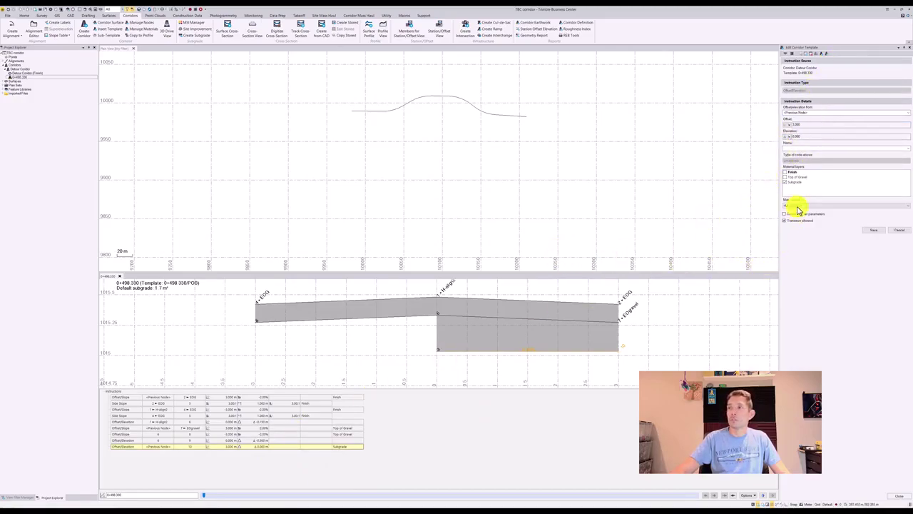
{"action": "left_click", "coordinate": [800, 54]}
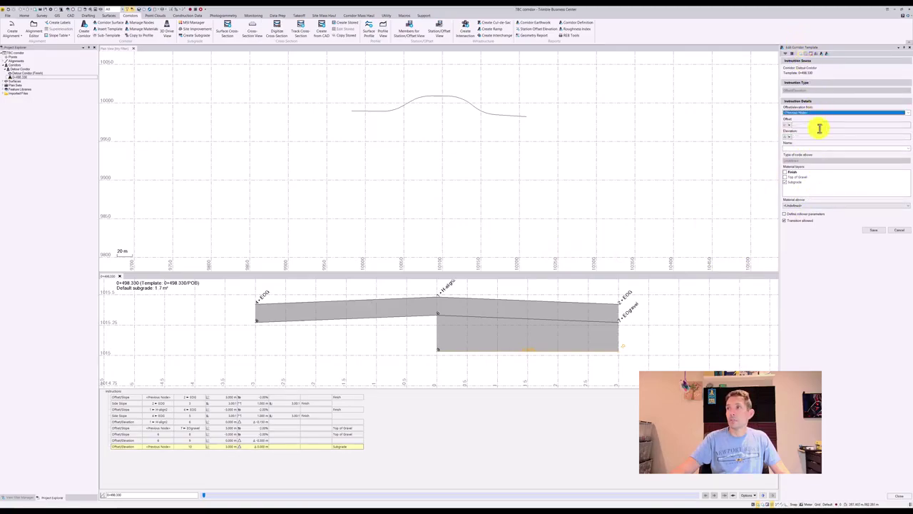
{"action": "left_click", "coordinate": [810, 113]}
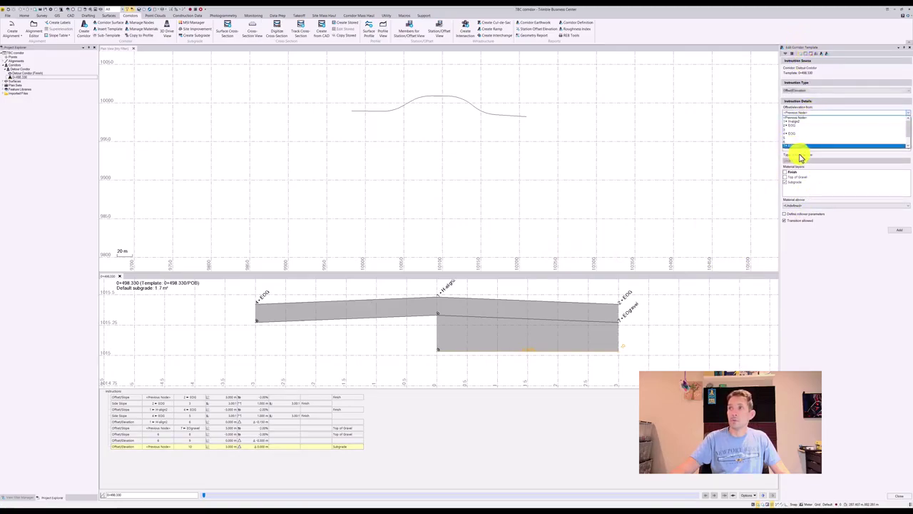
{"action": "left_click", "coordinate": [792, 142]}
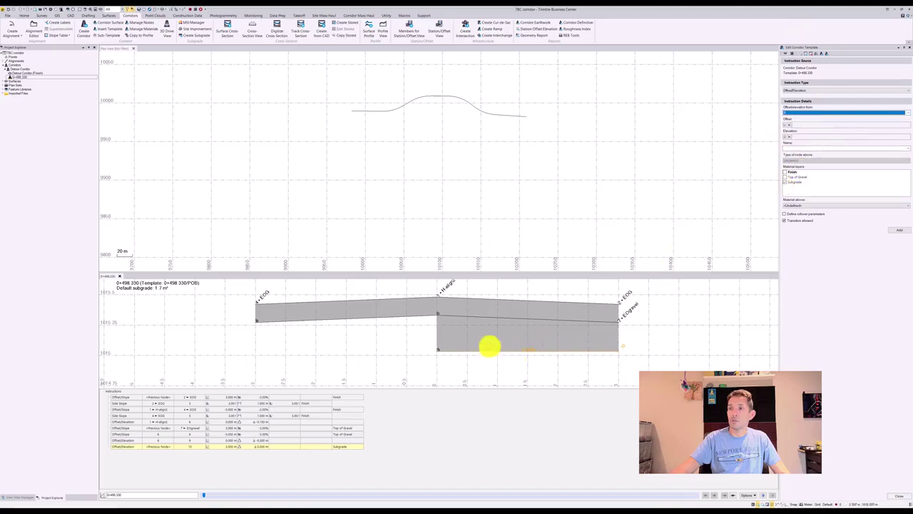
{"action": "left_click", "coordinate": [803, 125]}
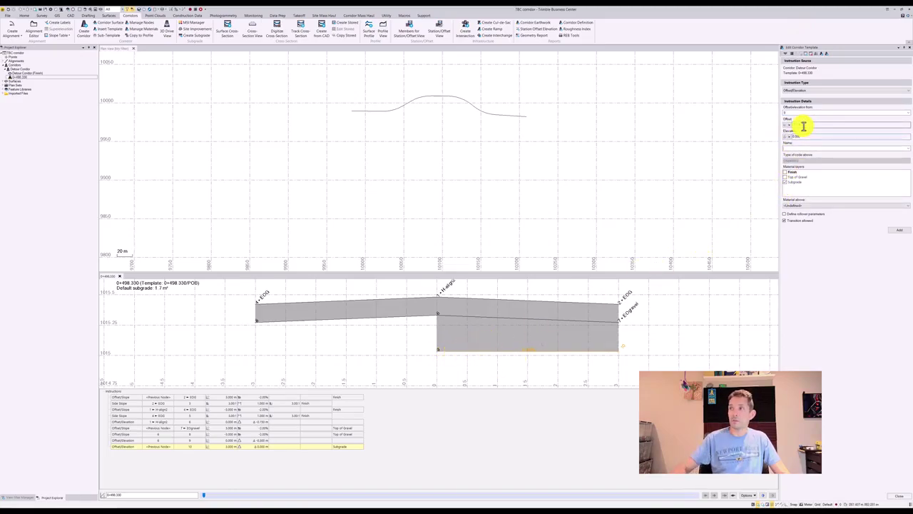
{"action": "left_click", "coordinate": [807, 137]}
{"action": "left_click", "coordinate": [900, 231]}
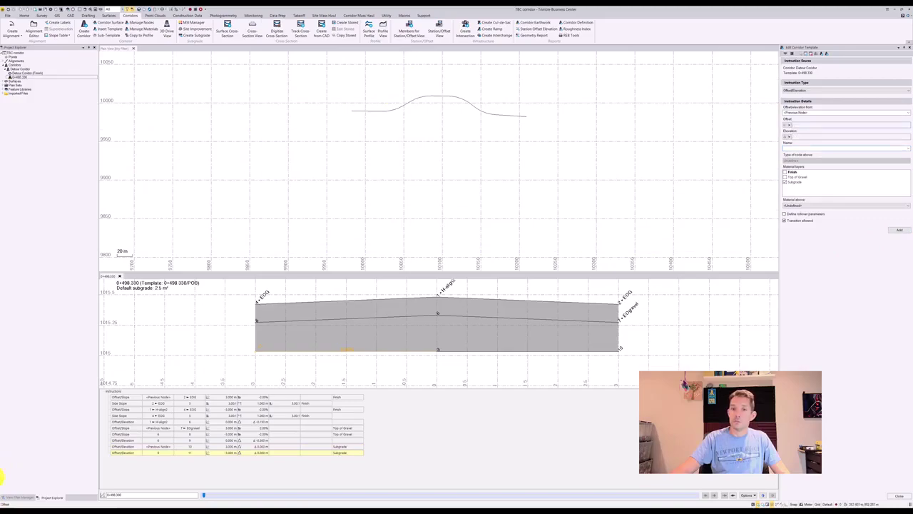
Make the Detour Corridor (Finish) surface visible in the plan view and select it
{"action": "left_click", "coordinate": [25, 495]}
{"action": "scroll", "coordinate": [30, 328], "scroll_direction": "down", "scroll_amount": 1}
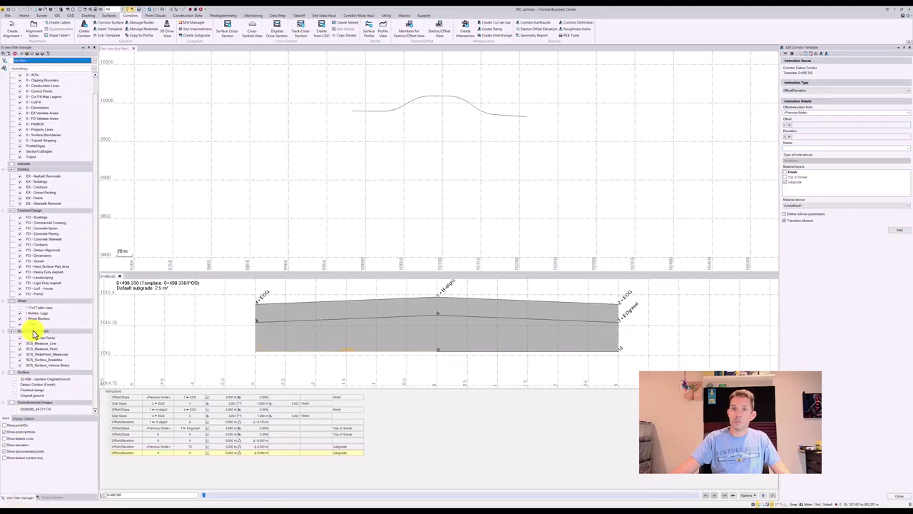
{"action": "left_click", "coordinate": [13, 391]}
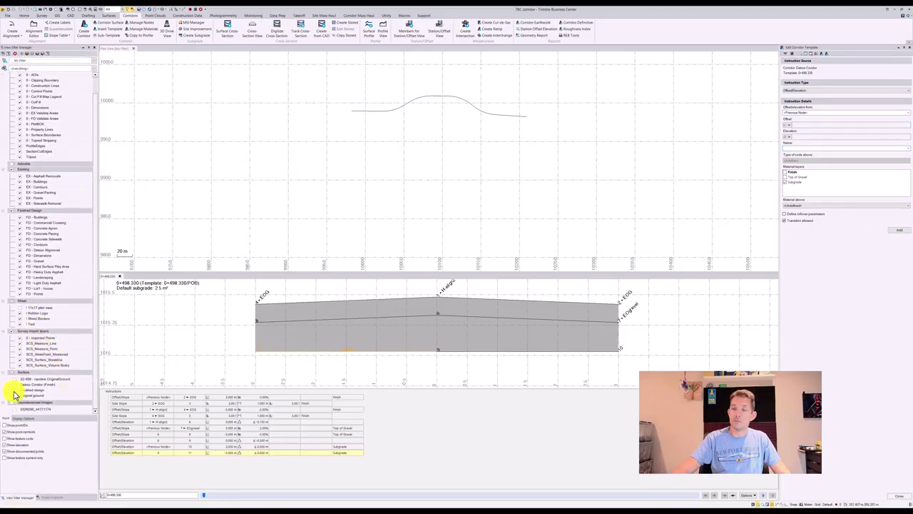
{"action": "left_click", "coordinate": [14, 385]}
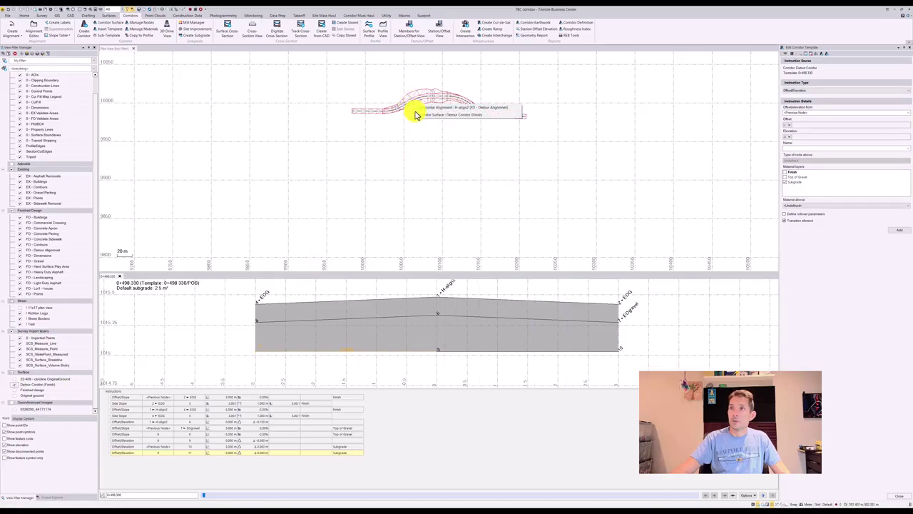
{"action": "left_click", "coordinate": [413, 106]}
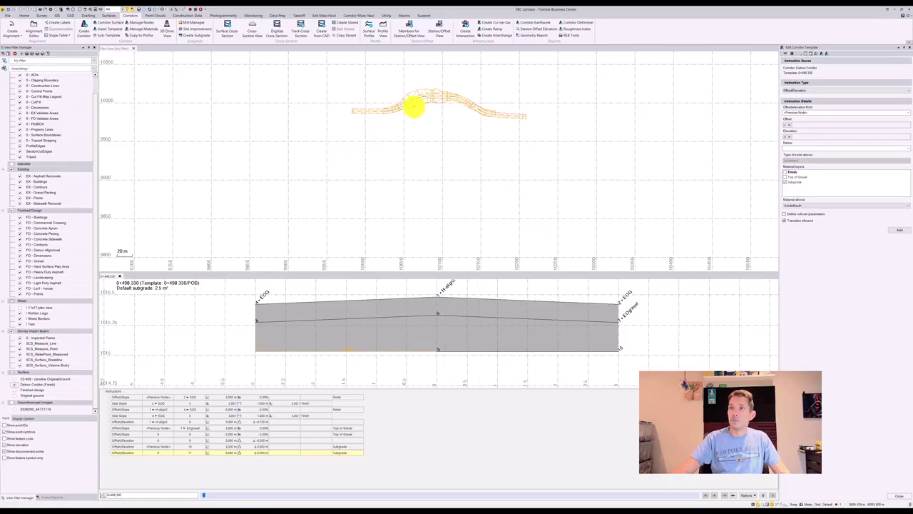
{"action": "right_click", "coordinate": [414, 108]}
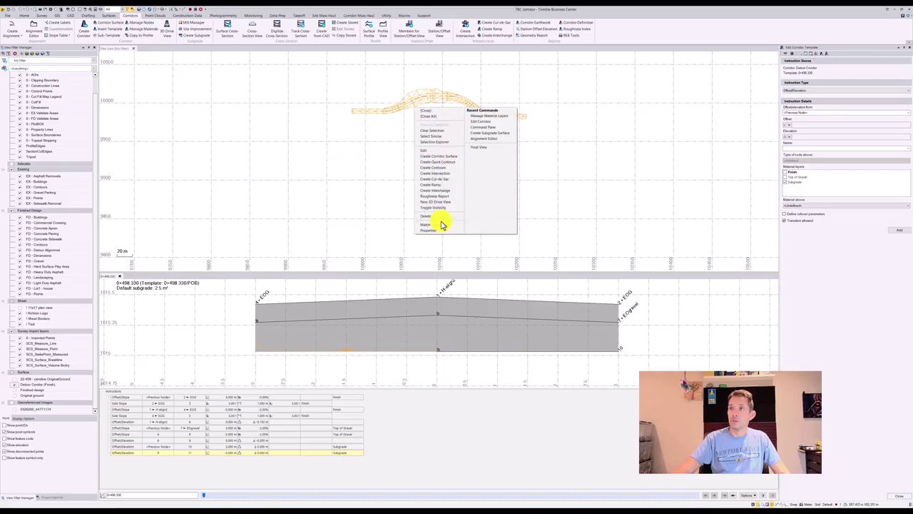
{"action": "left_click", "coordinate": [437, 149]}
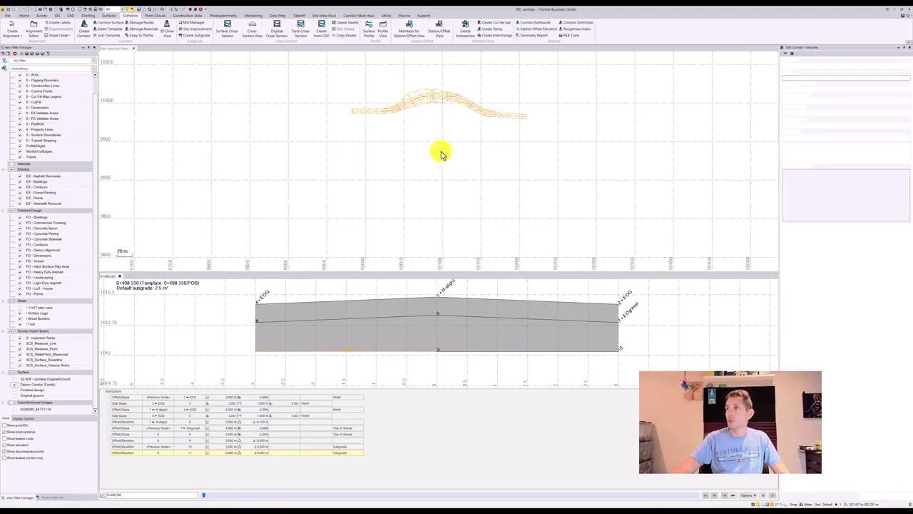
{"action": "right_click", "coordinate": [409, 107]}
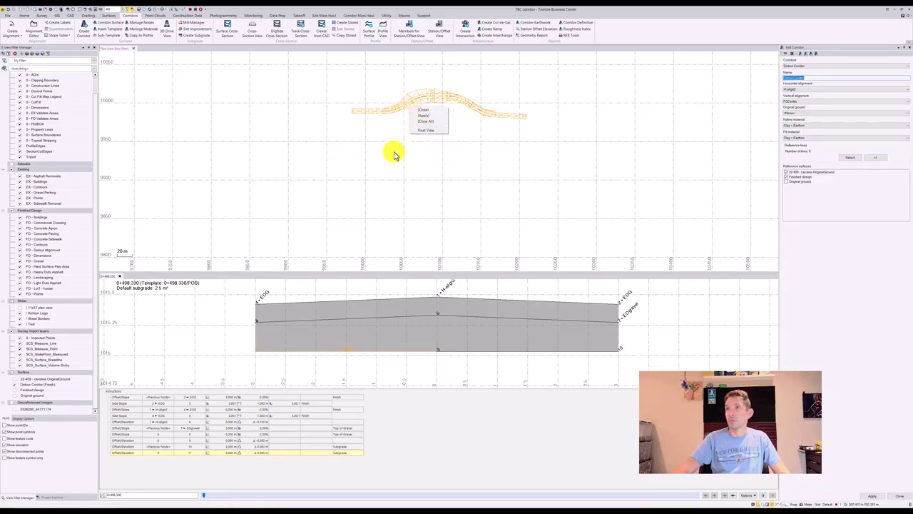
{"action": "left_click", "coordinate": [908, 48]}
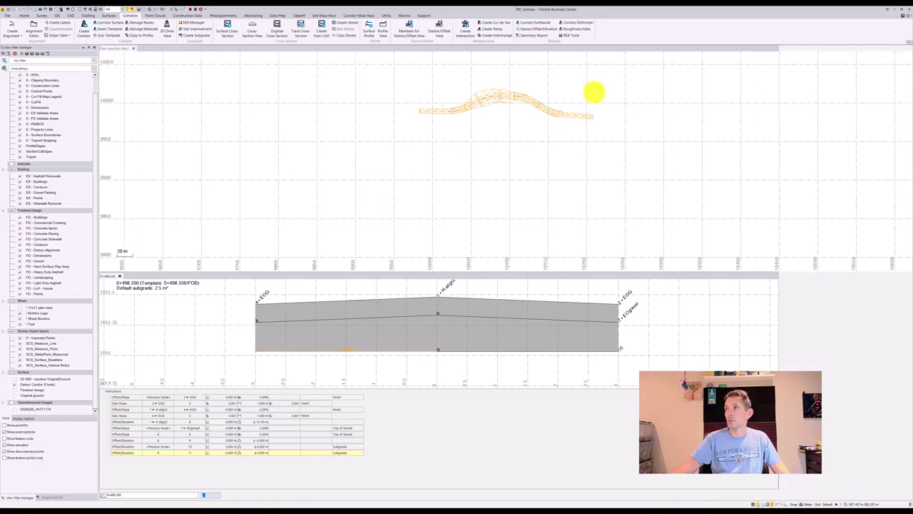
Change the material layer of the selected Detour Corridor (Finish) surface to Subgrade in its properties
{"action": "right_click", "coordinate": [405, 122]}
{"action": "right_click", "coordinate": [520, 135]}
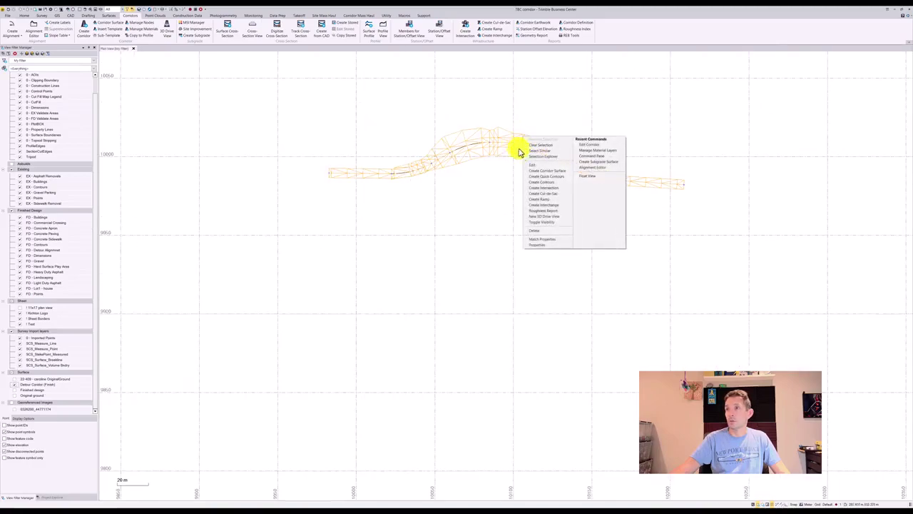
{"action": "right_click", "coordinate": [496, 152]}
{"action": "left_click", "coordinate": [503, 258]}
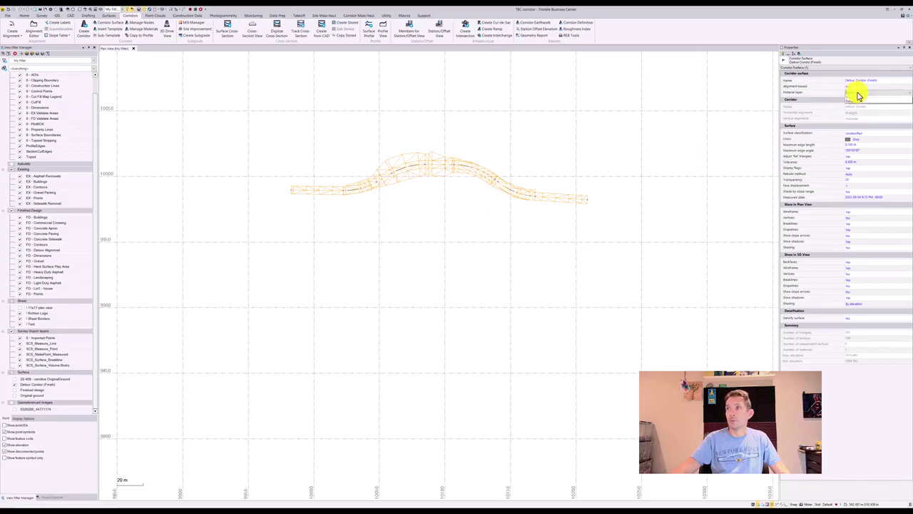
{"action": "left_click", "coordinate": [858, 104]}
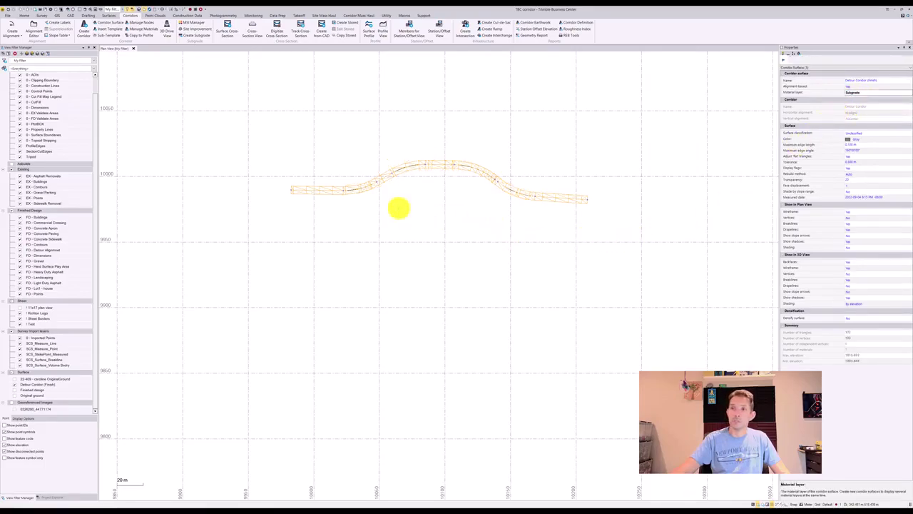
Open a 3D view of the Detour Corridor surface and orbit it to show its shape
{"action": "scroll", "coordinate": [399, 208], "scroll_direction": "up", "scroll_amount": 1}
{"action": "middle_click_drag", "start_coordinate": [351, 210], "coordinate": [341, 182]}
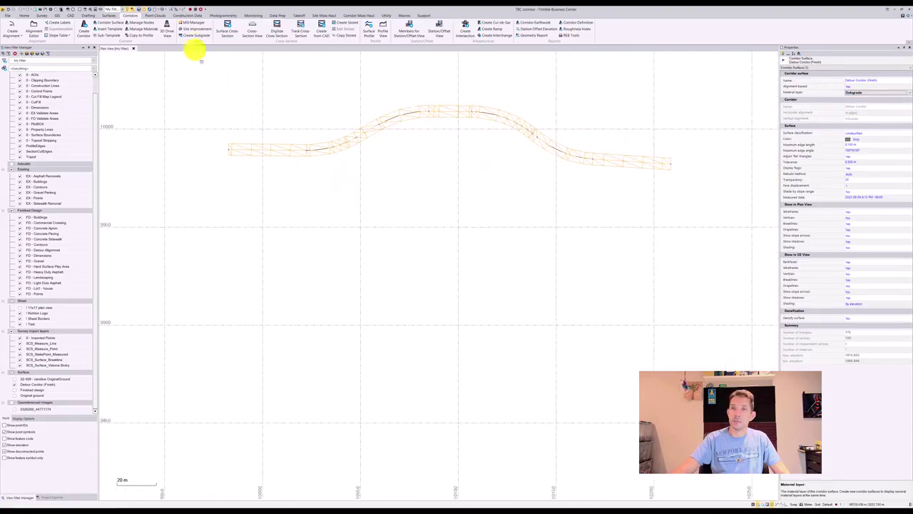
{"action": "left_click", "coordinate": [86, 10]}
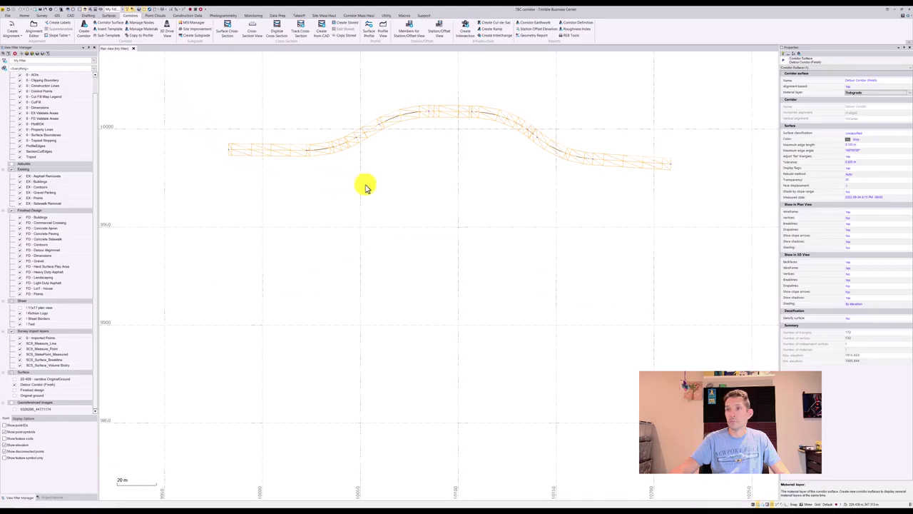
{"action": "left_click_drag", "start_coordinate": [387, 256], "coordinate": [563, 161]}
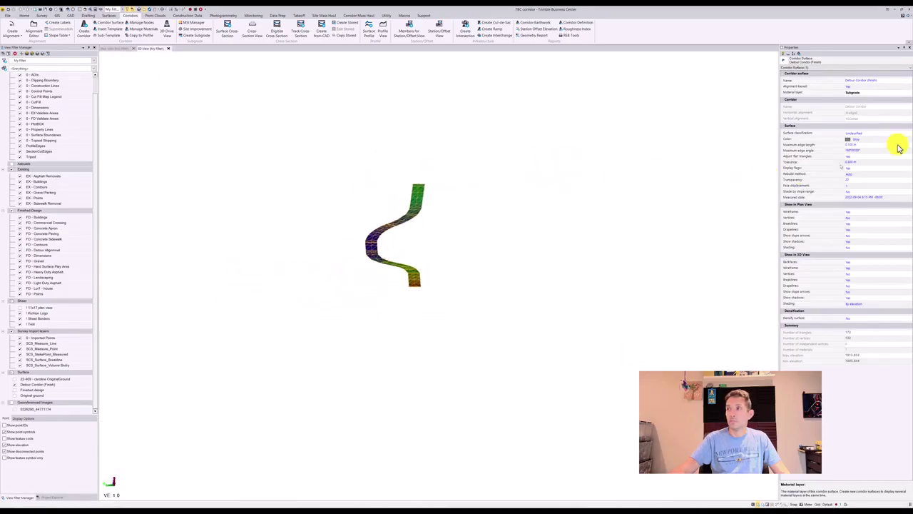
Set the existing corridor surface's material layer to Finish and create a separate Top of Gravel surface for the Detour Corridor
{"action": "left_click", "coordinate": [885, 93]}
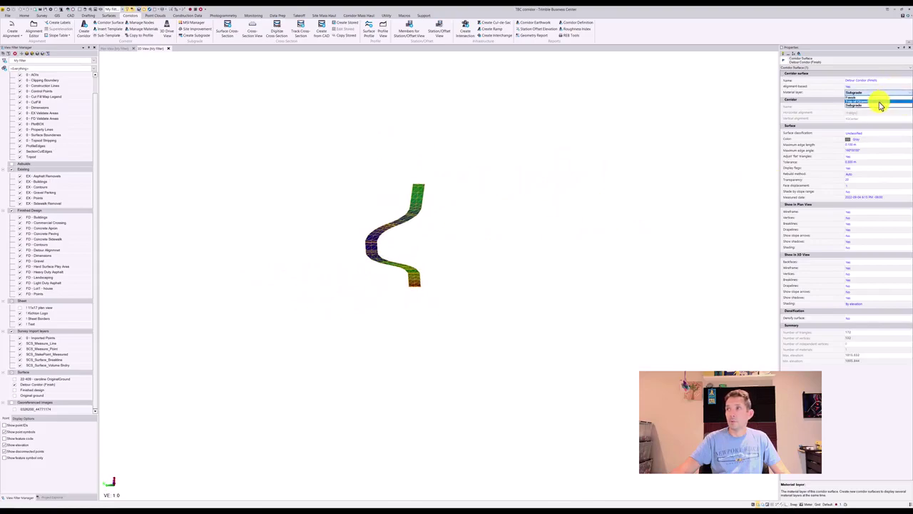
{"action": "left_click", "coordinate": [881, 105]}
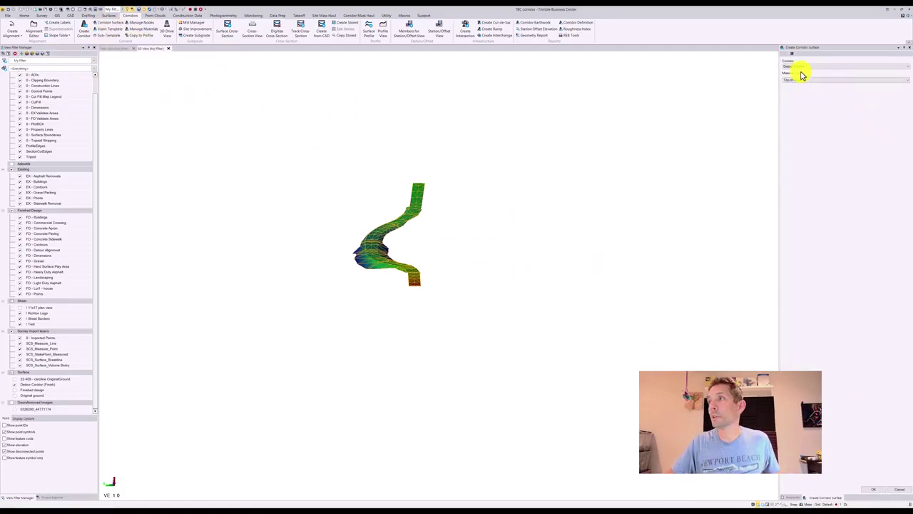
{"action": "left_click", "coordinate": [875, 490]}
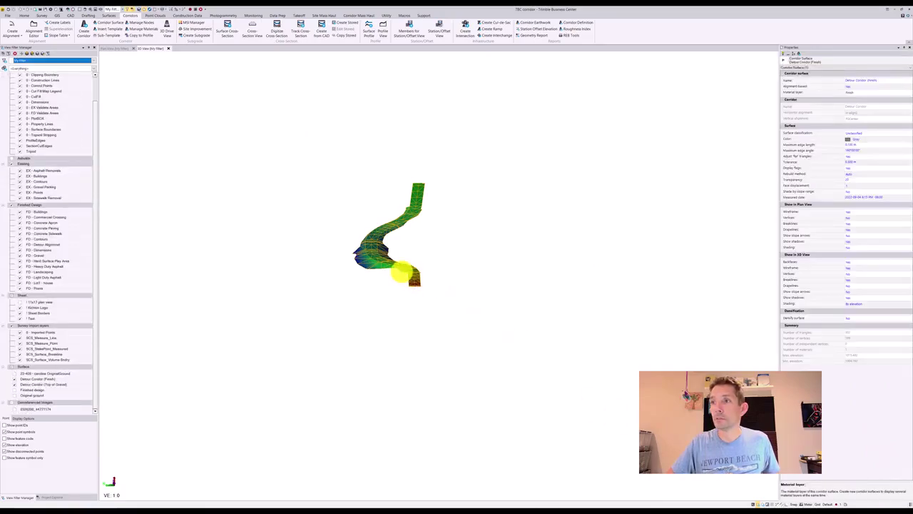
Create another corridor surface for the Detour Corridor using the Subgrade material layer
{"action": "scroll", "coordinate": [397, 261], "scroll_direction": "up", "scroll_amount": 5}
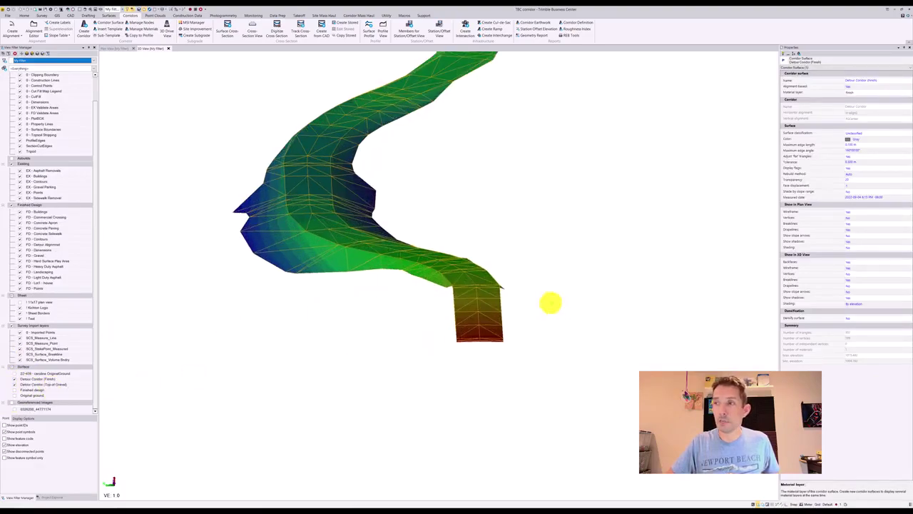
{"action": "mouse_move", "coordinate": [548, 302]}
{"action": "middle_mouse_down"}
{"action": "mouse_move", "coordinate": [513, 291]}
{"action": "mouse_move", "coordinate": [524, 292]}
{"action": "middle_mouse_up"}
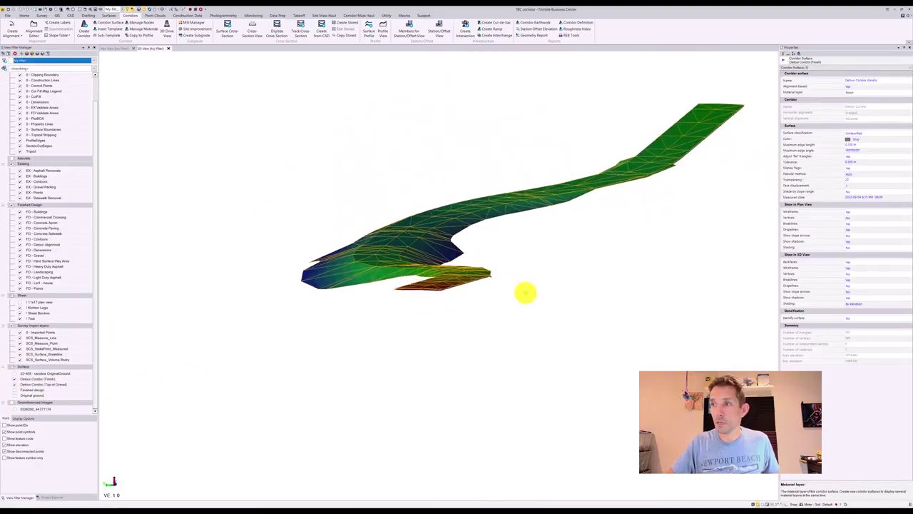
{"action": "scroll", "coordinate": [452, 292], "scroll_direction": "up", "scroll_amount": 10}
{"action": "middle_click_drag", "start_coordinate": [404, 284], "coordinate": [414, 281]}
{"action": "left_click", "coordinate": [103, 22]}
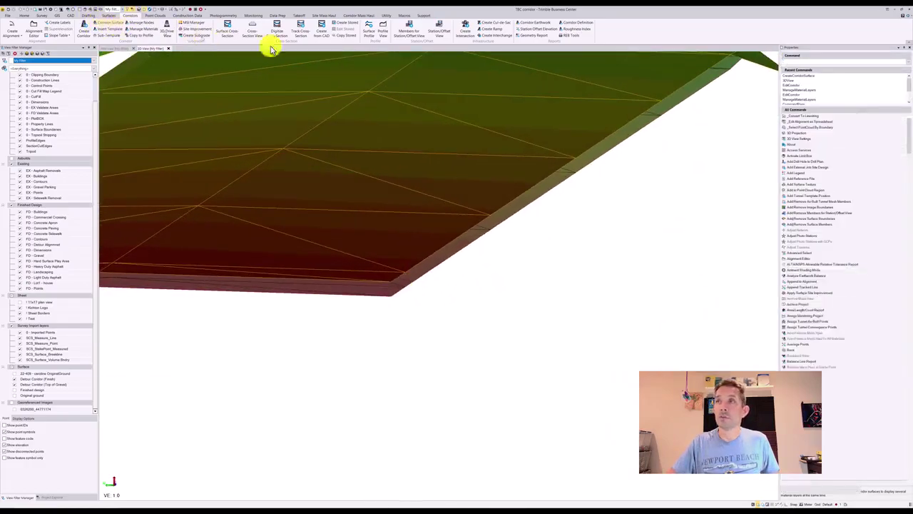
{"action": "left_click", "coordinate": [863, 80]}
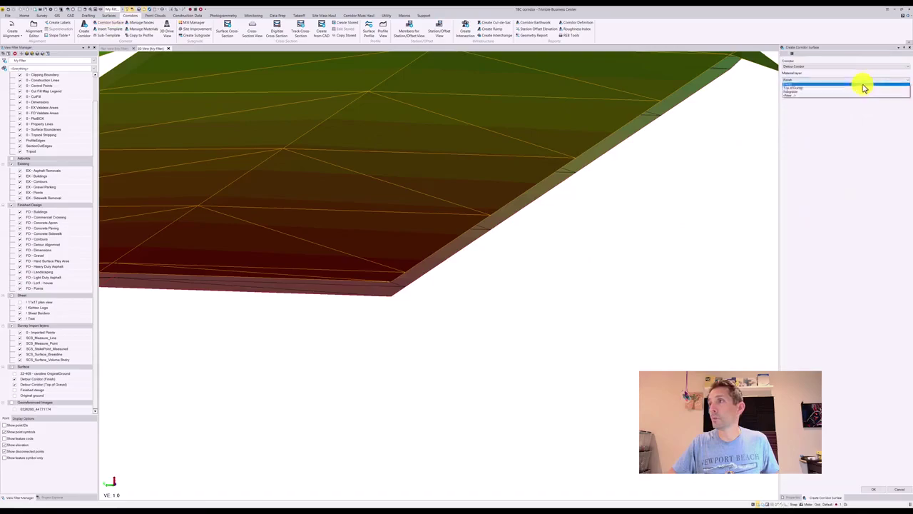
{"action": "left_click", "coordinate": [864, 96]}
{"action": "left_click", "coordinate": [874, 489]}
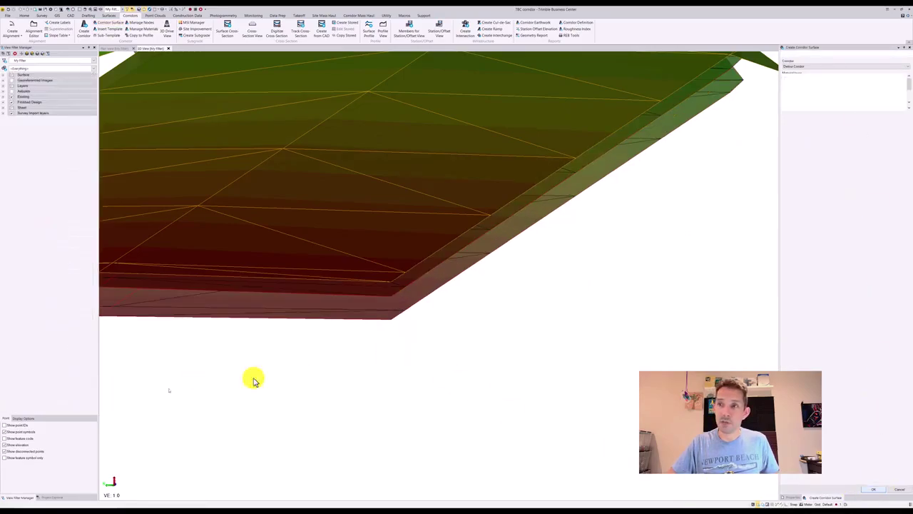
Hide the Finish, Subgrade and Top of Gravel corridor surfaces one by one, and show all three again to compare them in 3D
{"action": "middle_click_drag", "start_coordinate": [423, 312], "coordinate": [438, 295]}
{"action": "scroll", "coordinate": [475, 302], "scroll_direction": "down", "scroll_amount": 6}
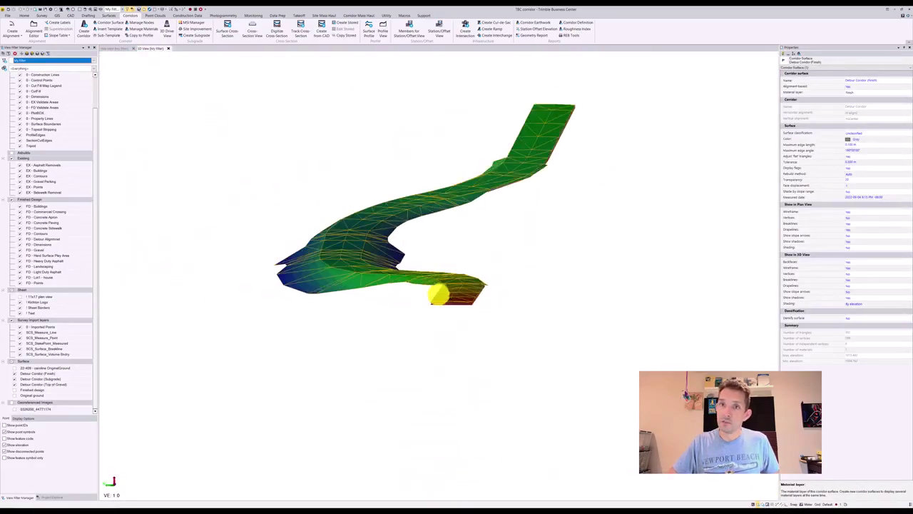
{"action": "left_click", "coordinate": [13, 374]}
{"action": "left_click", "coordinate": [14, 380]}
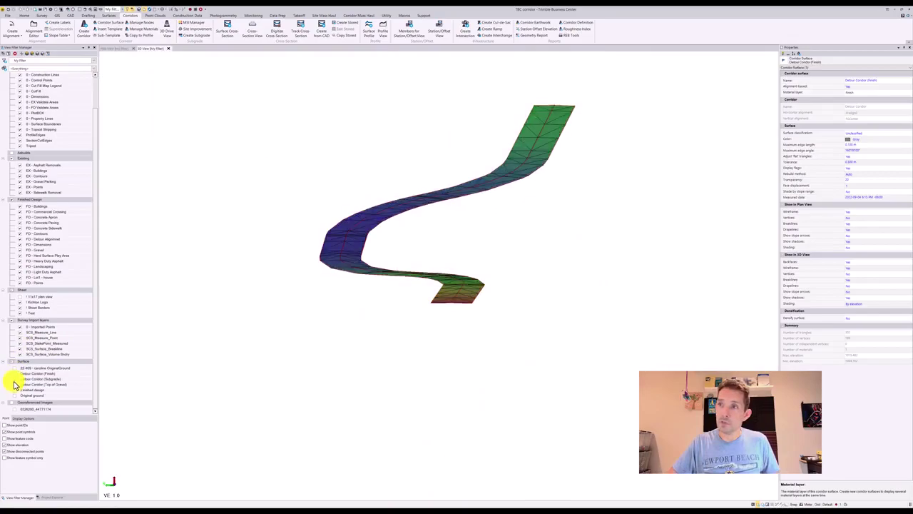
{"action": "left_click", "coordinate": [15, 384]}
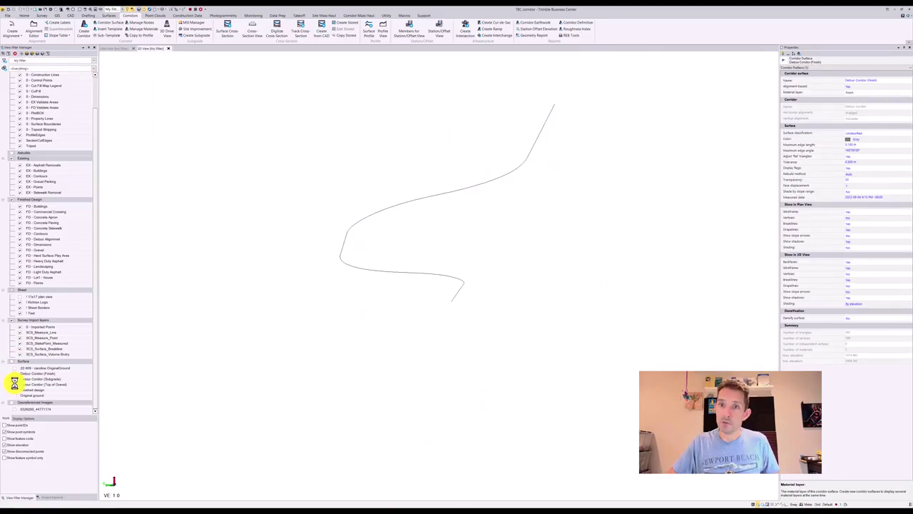
{"action": "left_click", "coordinate": [14, 384]}
{"action": "left_click", "coordinate": [14, 379]}
{"action": "left_click", "coordinate": [14, 373]}
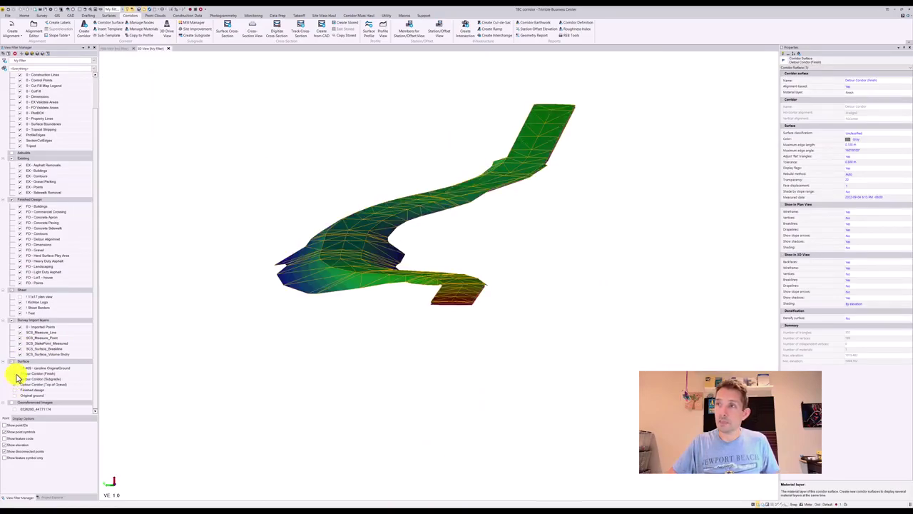